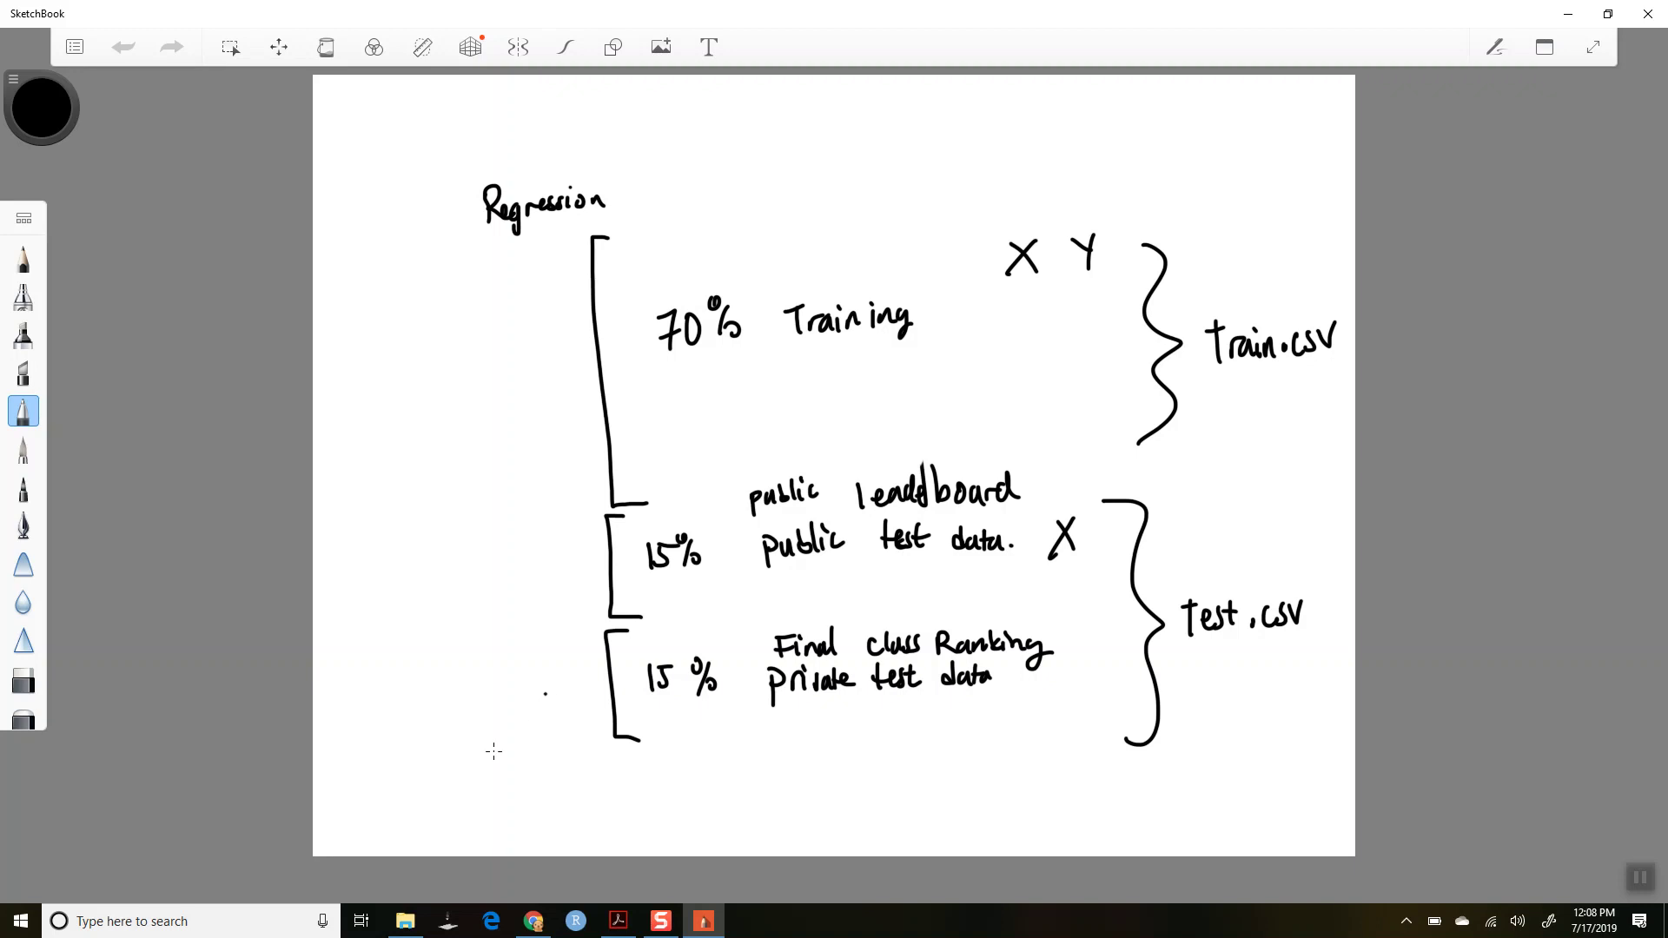
Open the football_train CSV file from the football_data folder in Excel, accepting the format warnings, and maximize its window
left_click(405, 920)
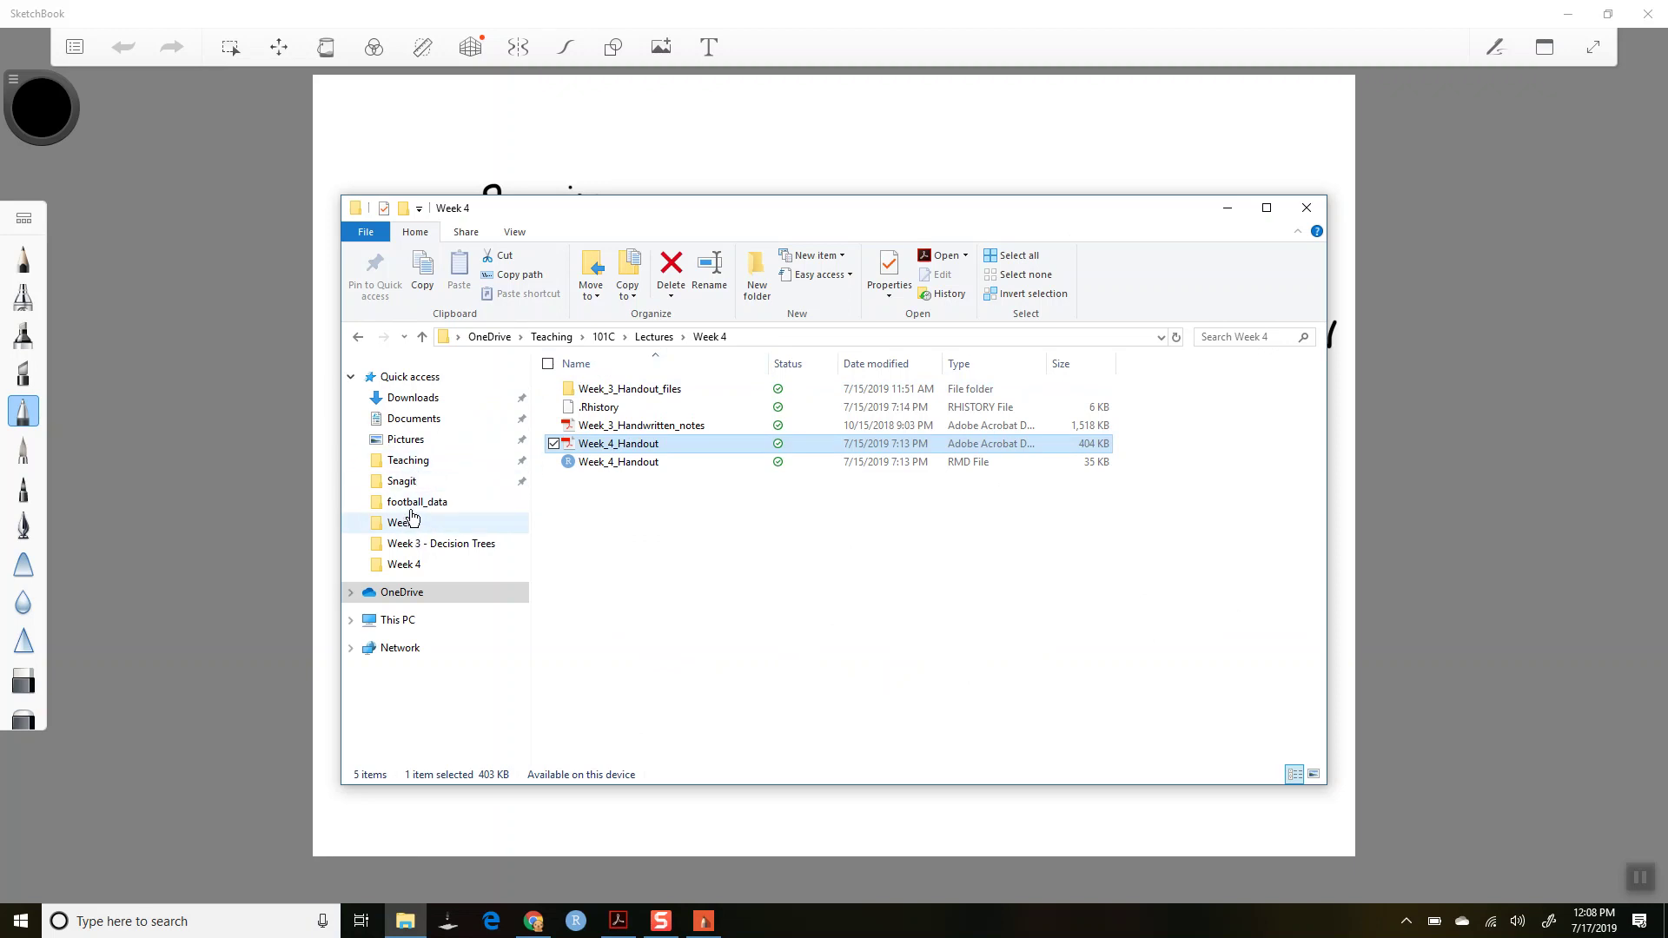
left_click(413, 502)
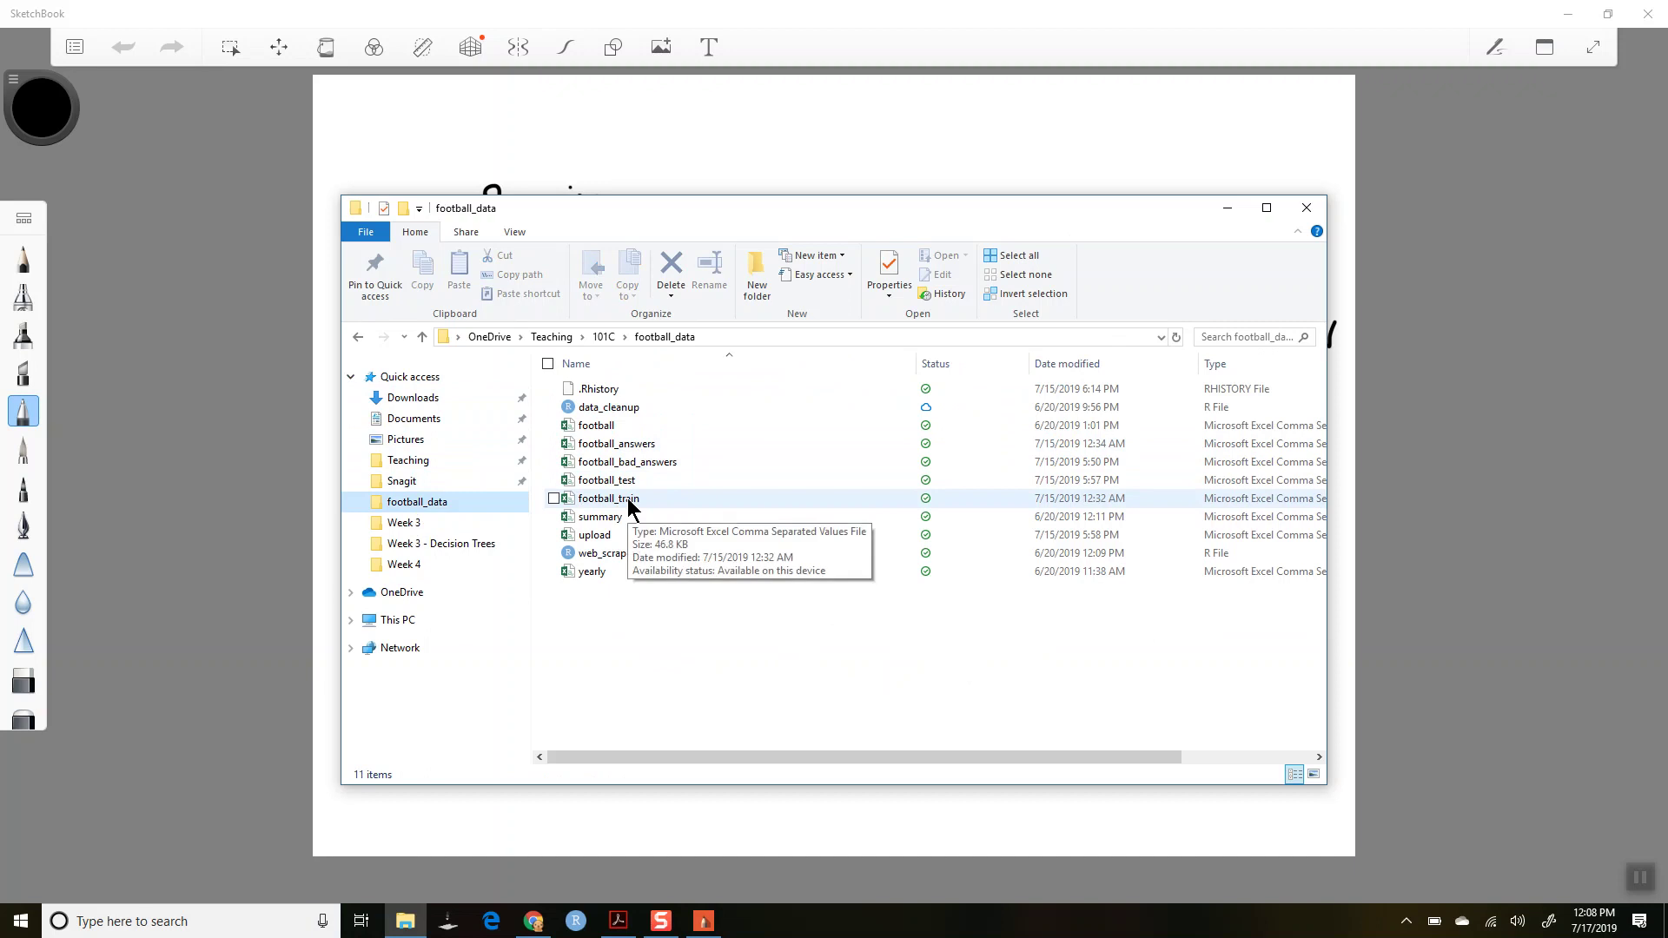
left_click(631, 510)
double_click(631, 509)
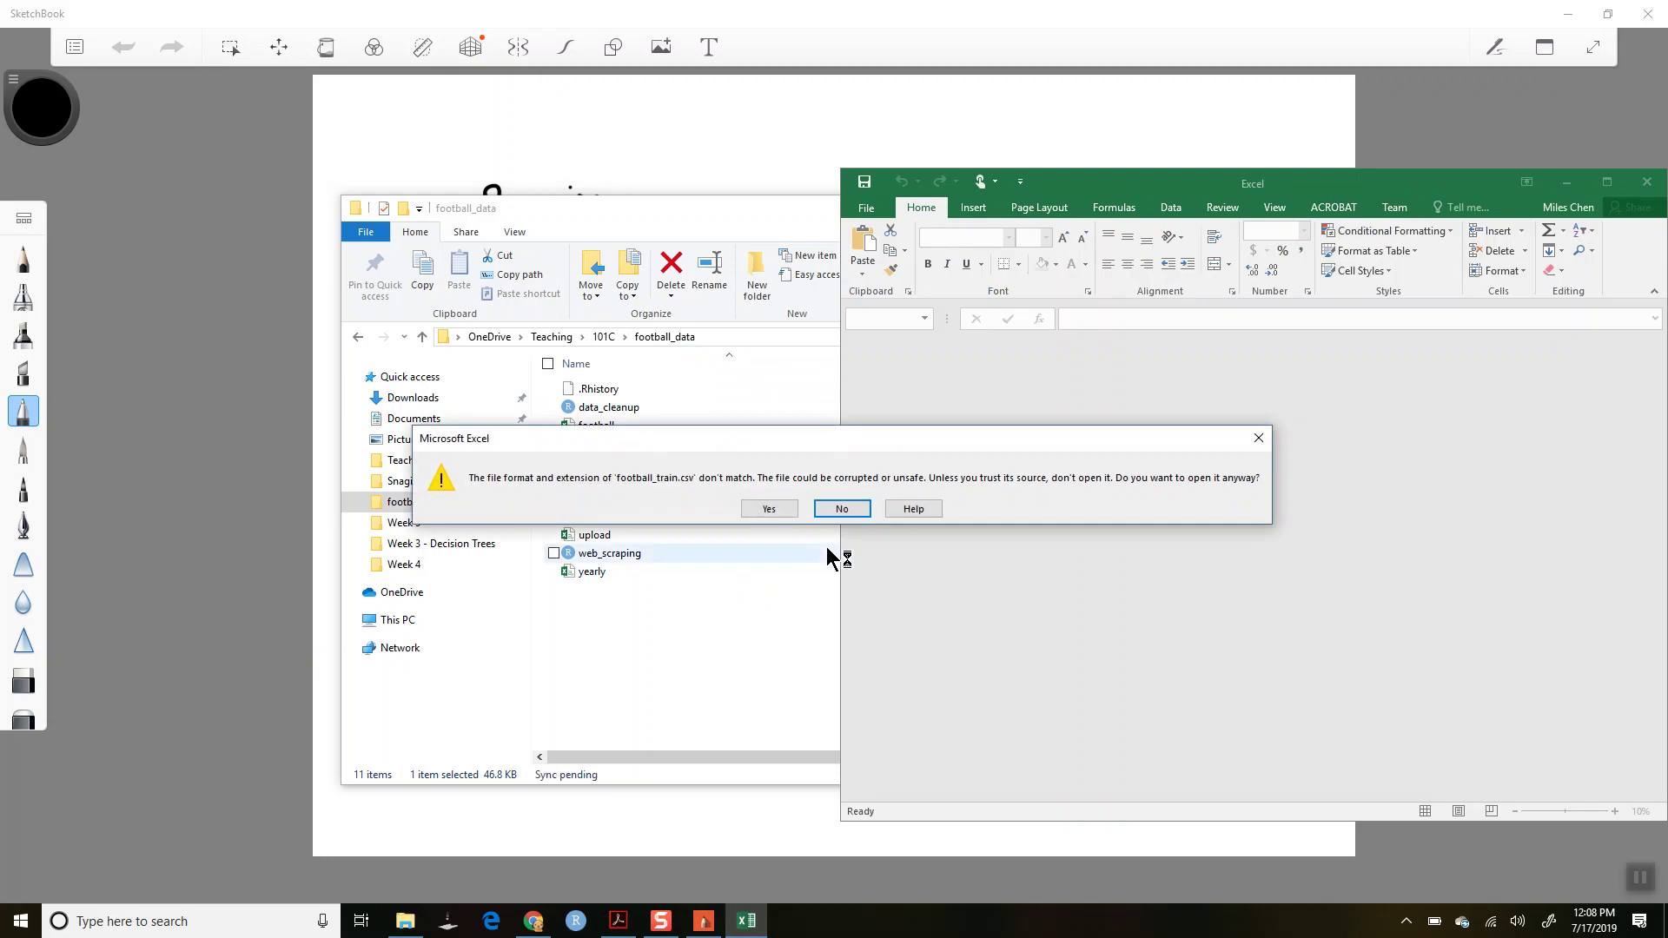
left_click(767, 513)
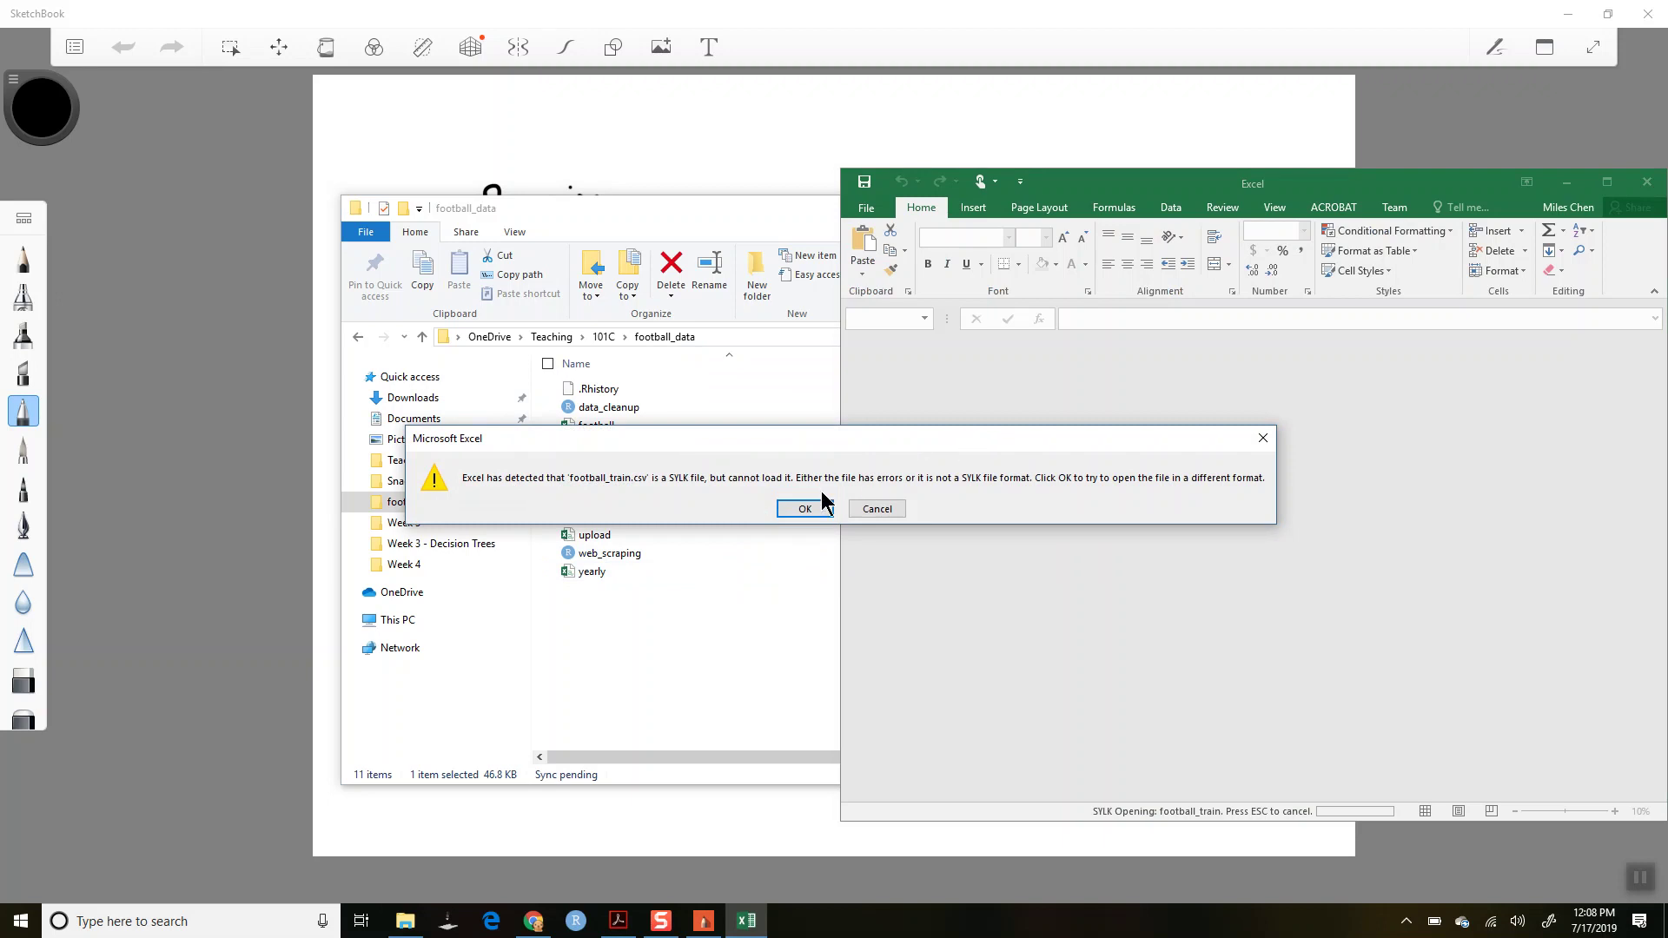
left_click(805, 509)
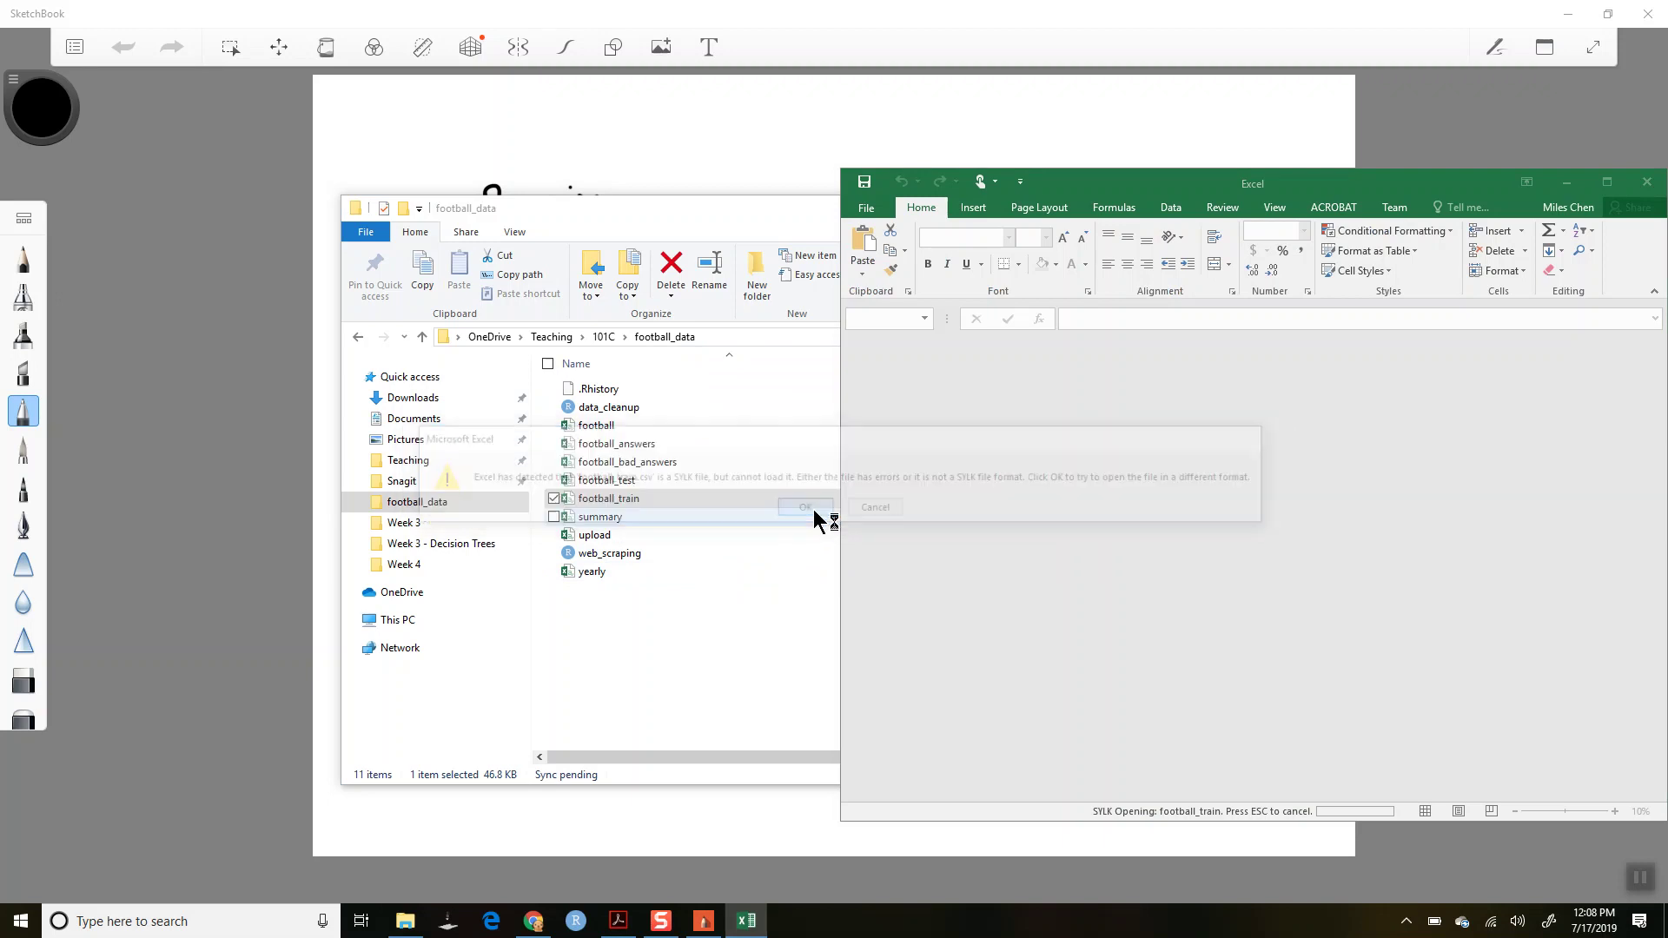
left_click_drag(1277, 193, 727, 146)
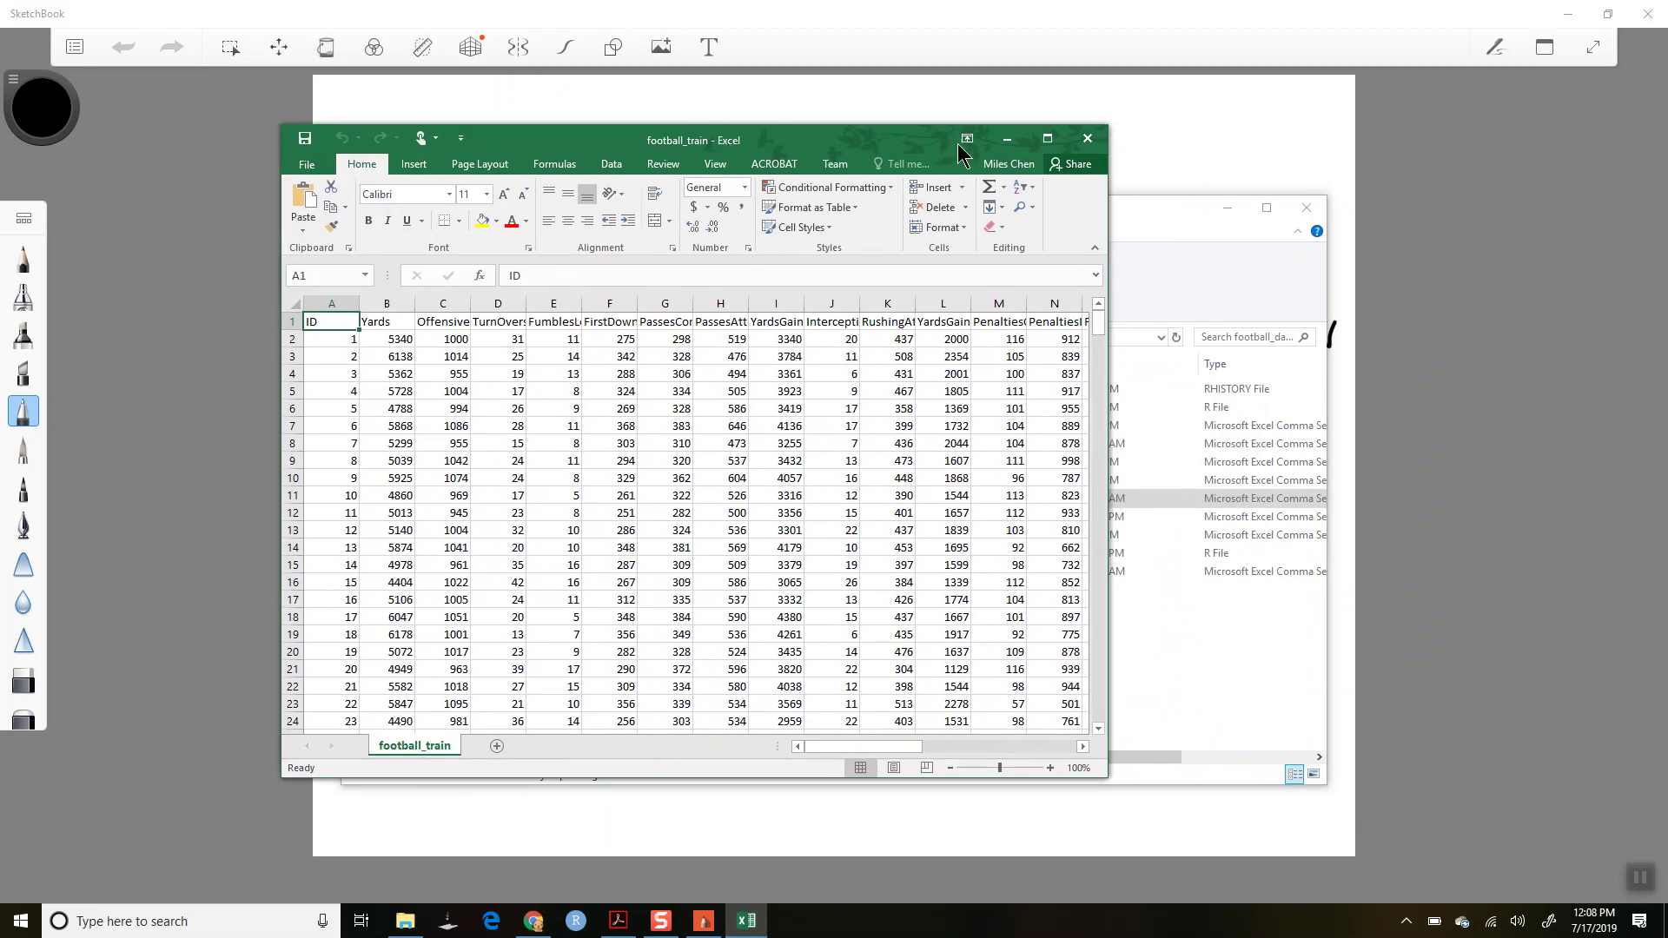
left_click(1045, 136)
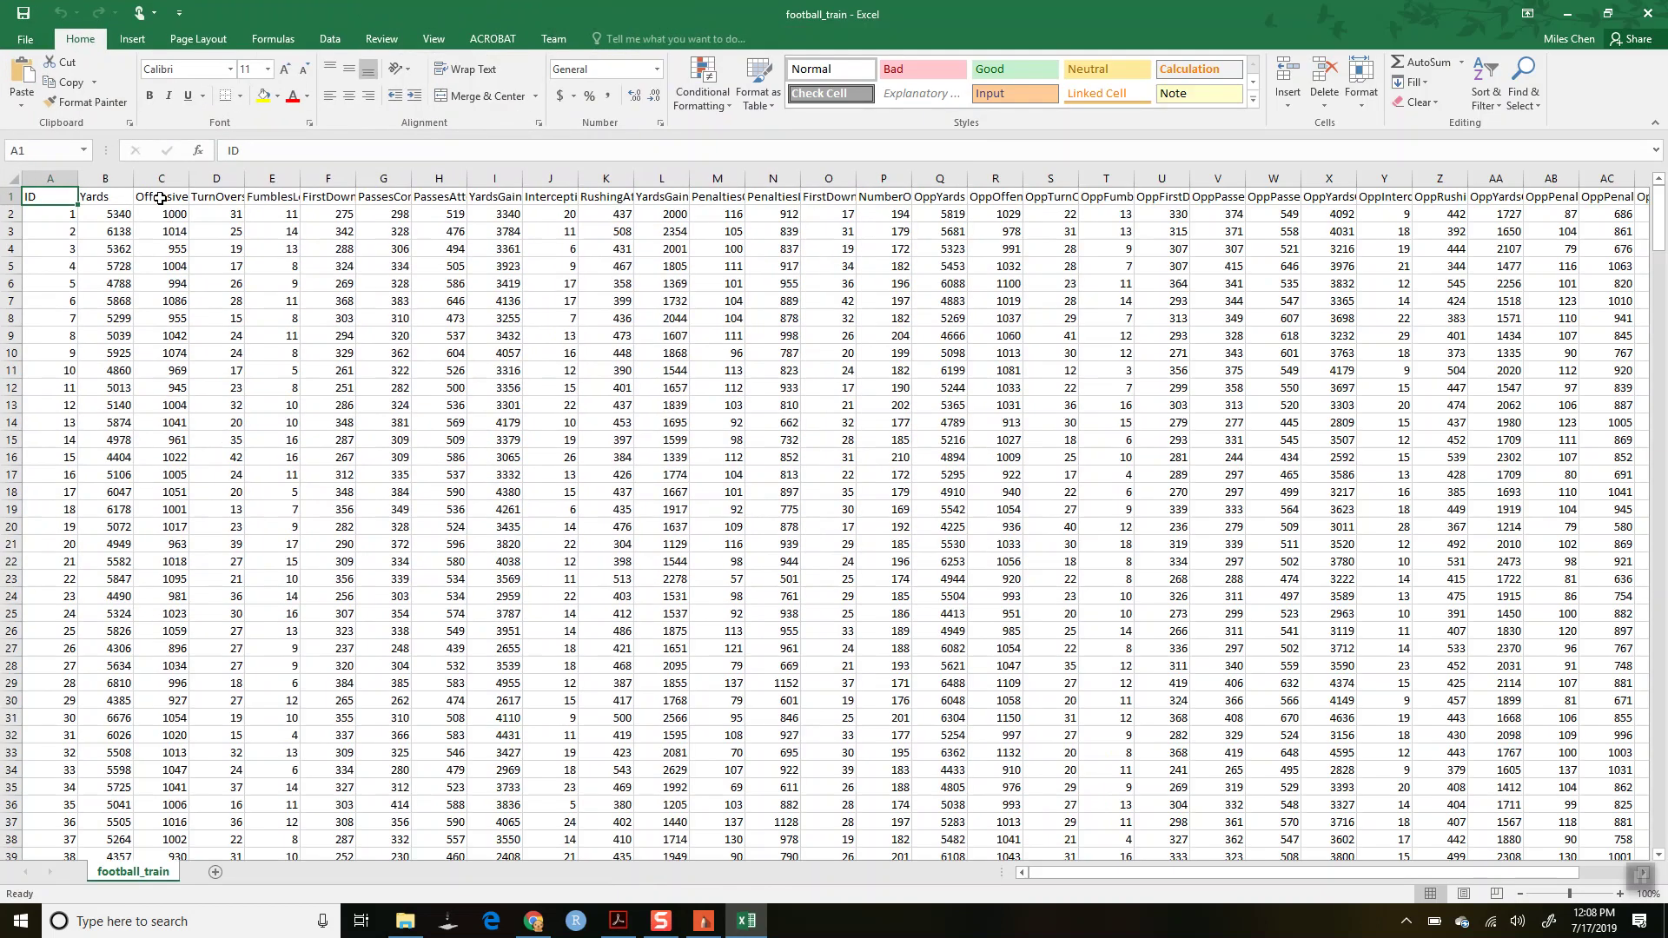
Copy the header row of football_train from Yards through Wins, leaving out the ID column
left_click(132, 196)
key("ctrl+shift+Right")
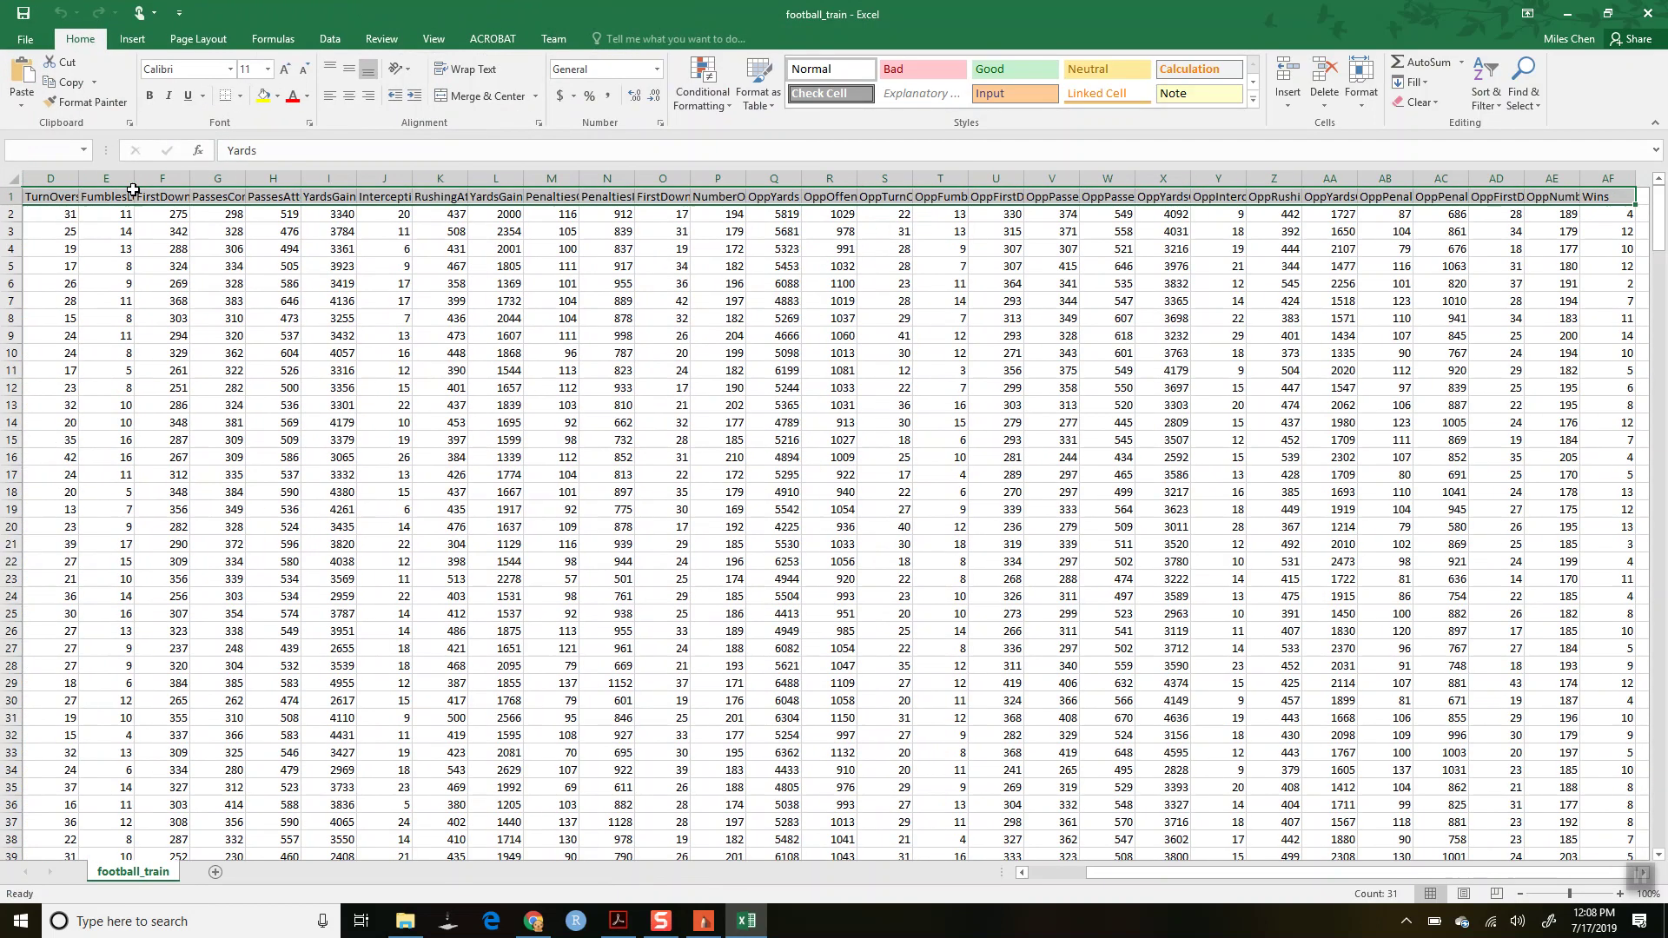
key("ctrl+c")
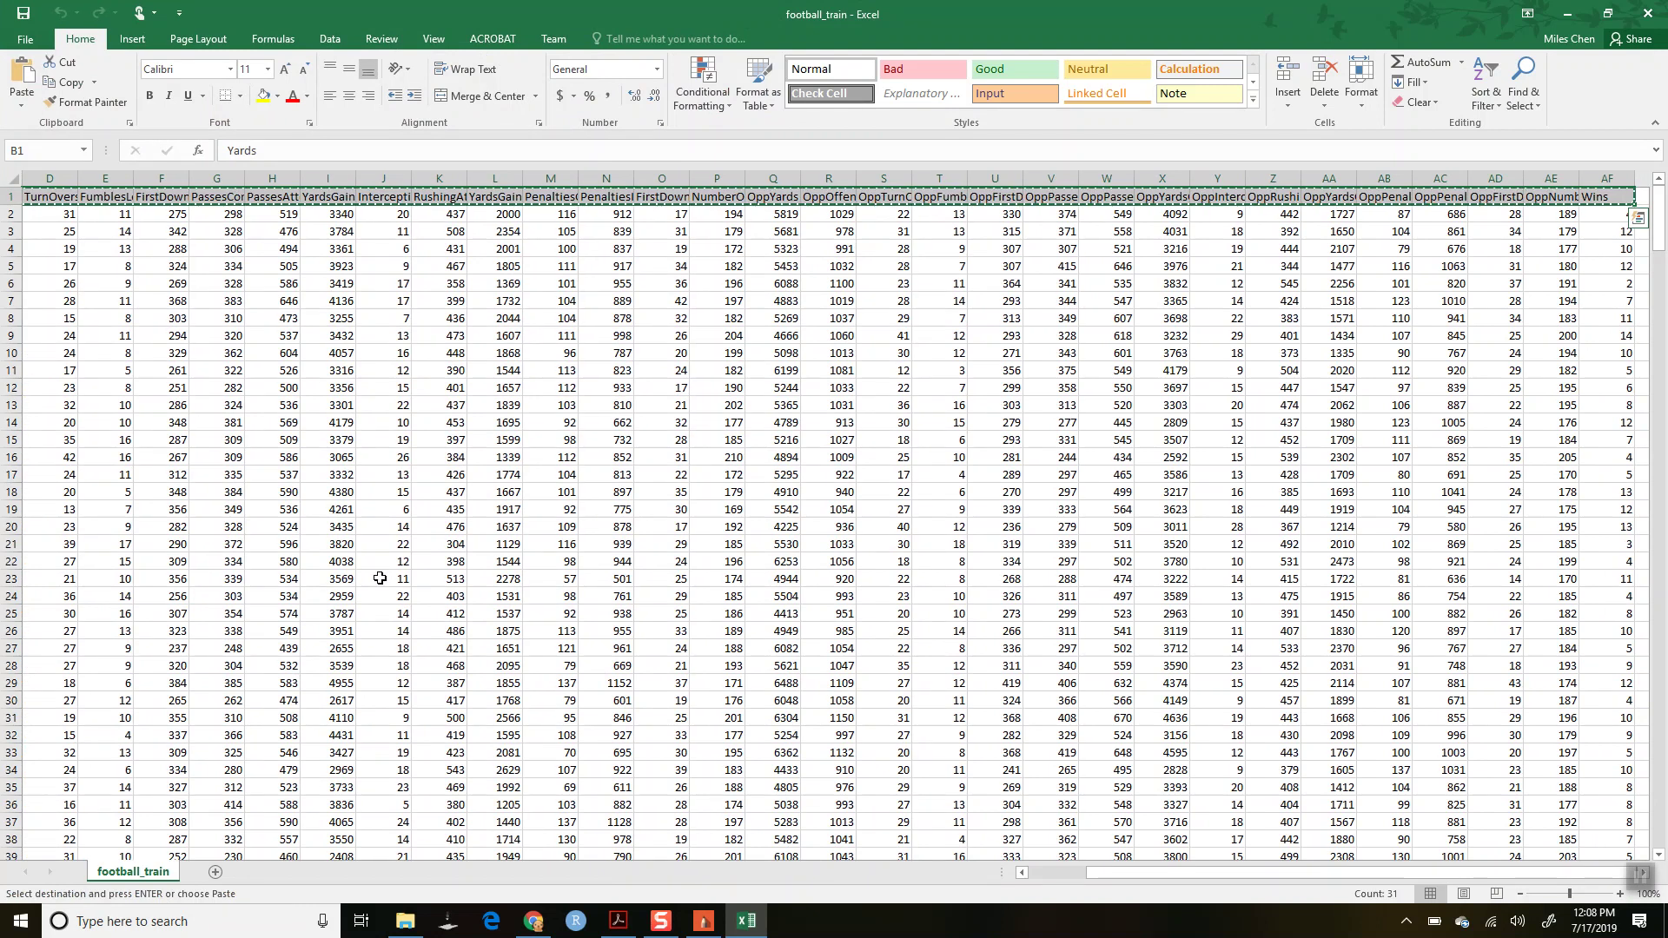
Paste the headers transposed into column A of a new workbook and autofit the column's width
key("ctrl+n")
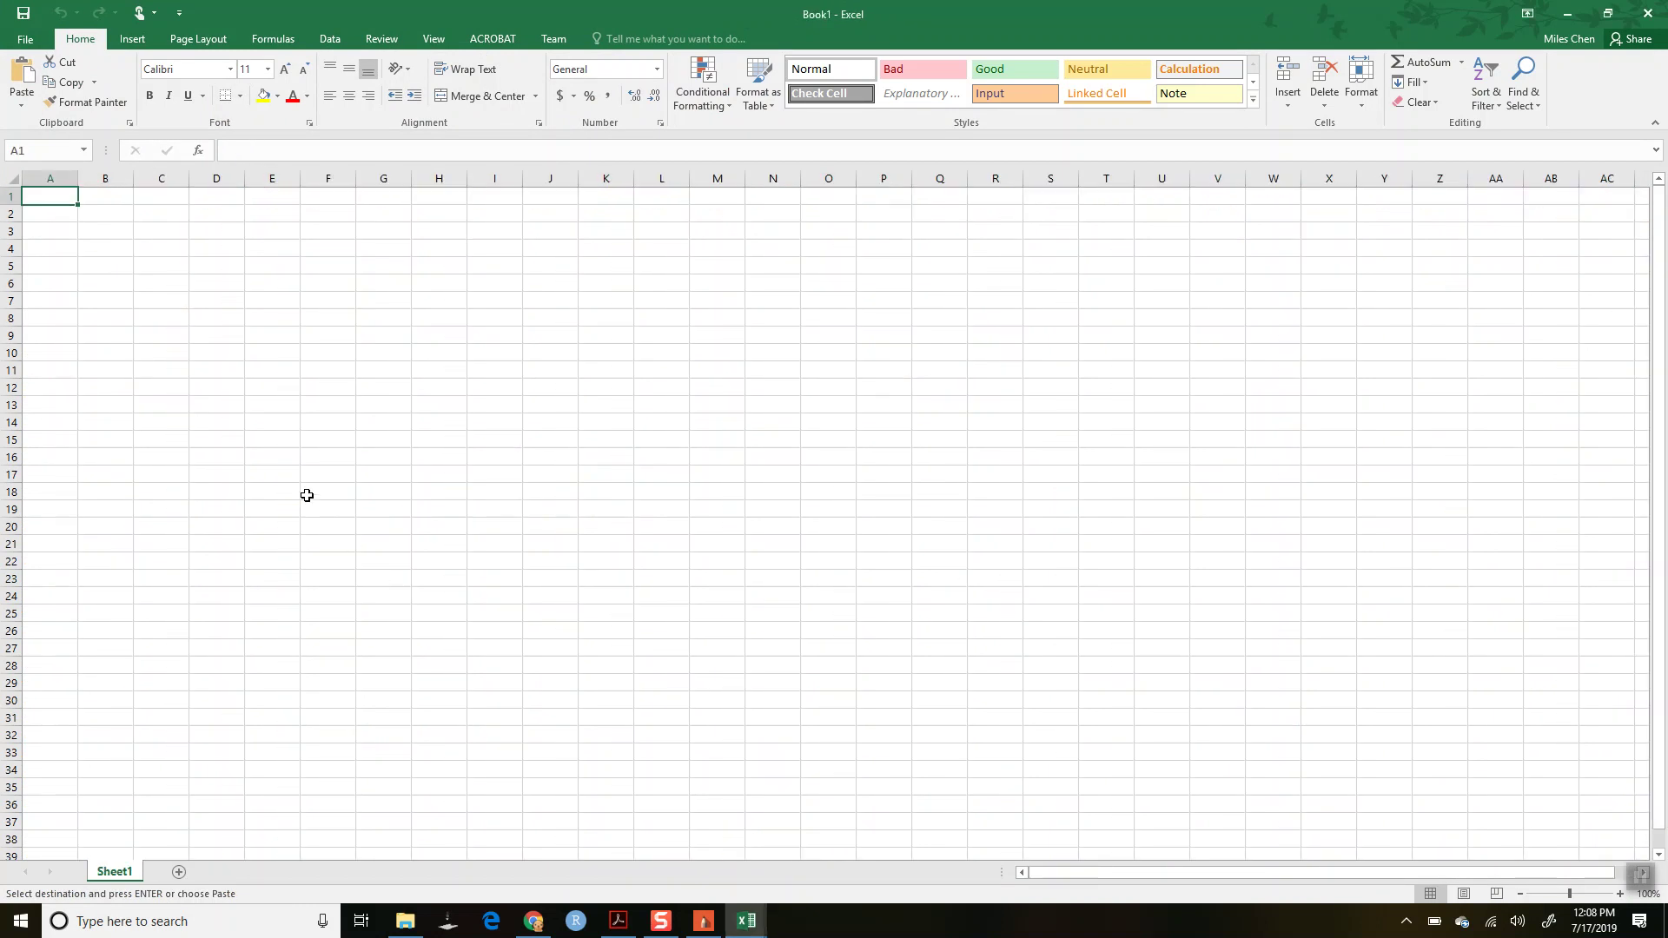
key("ctrl+alt+v")
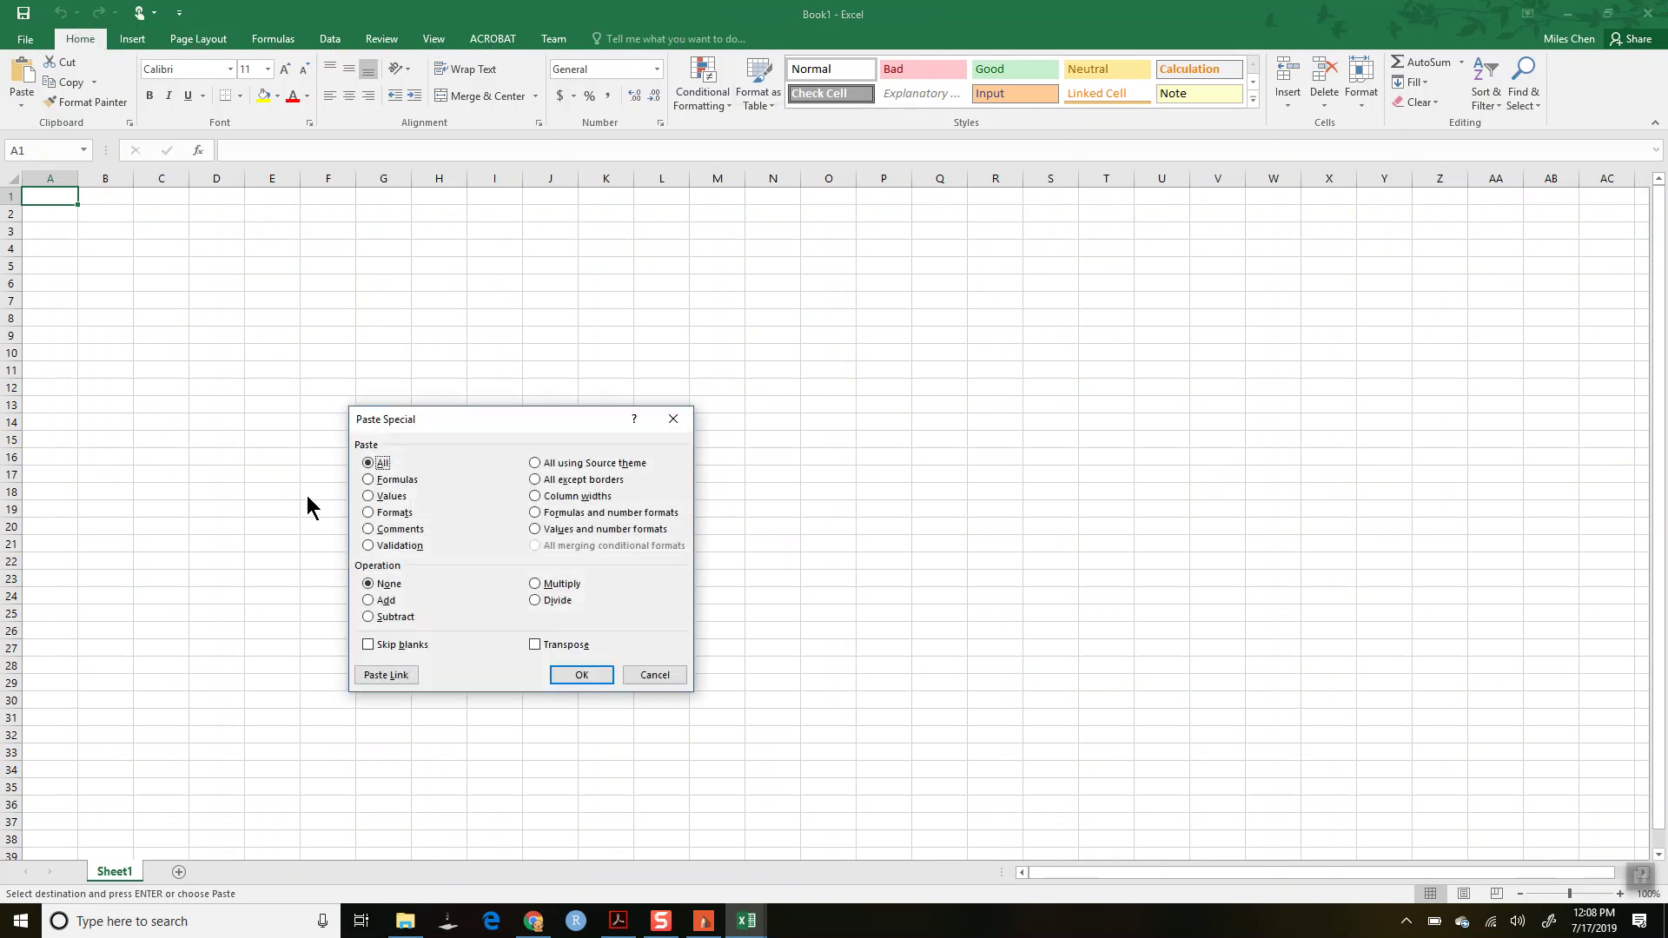
left_click(535, 645)
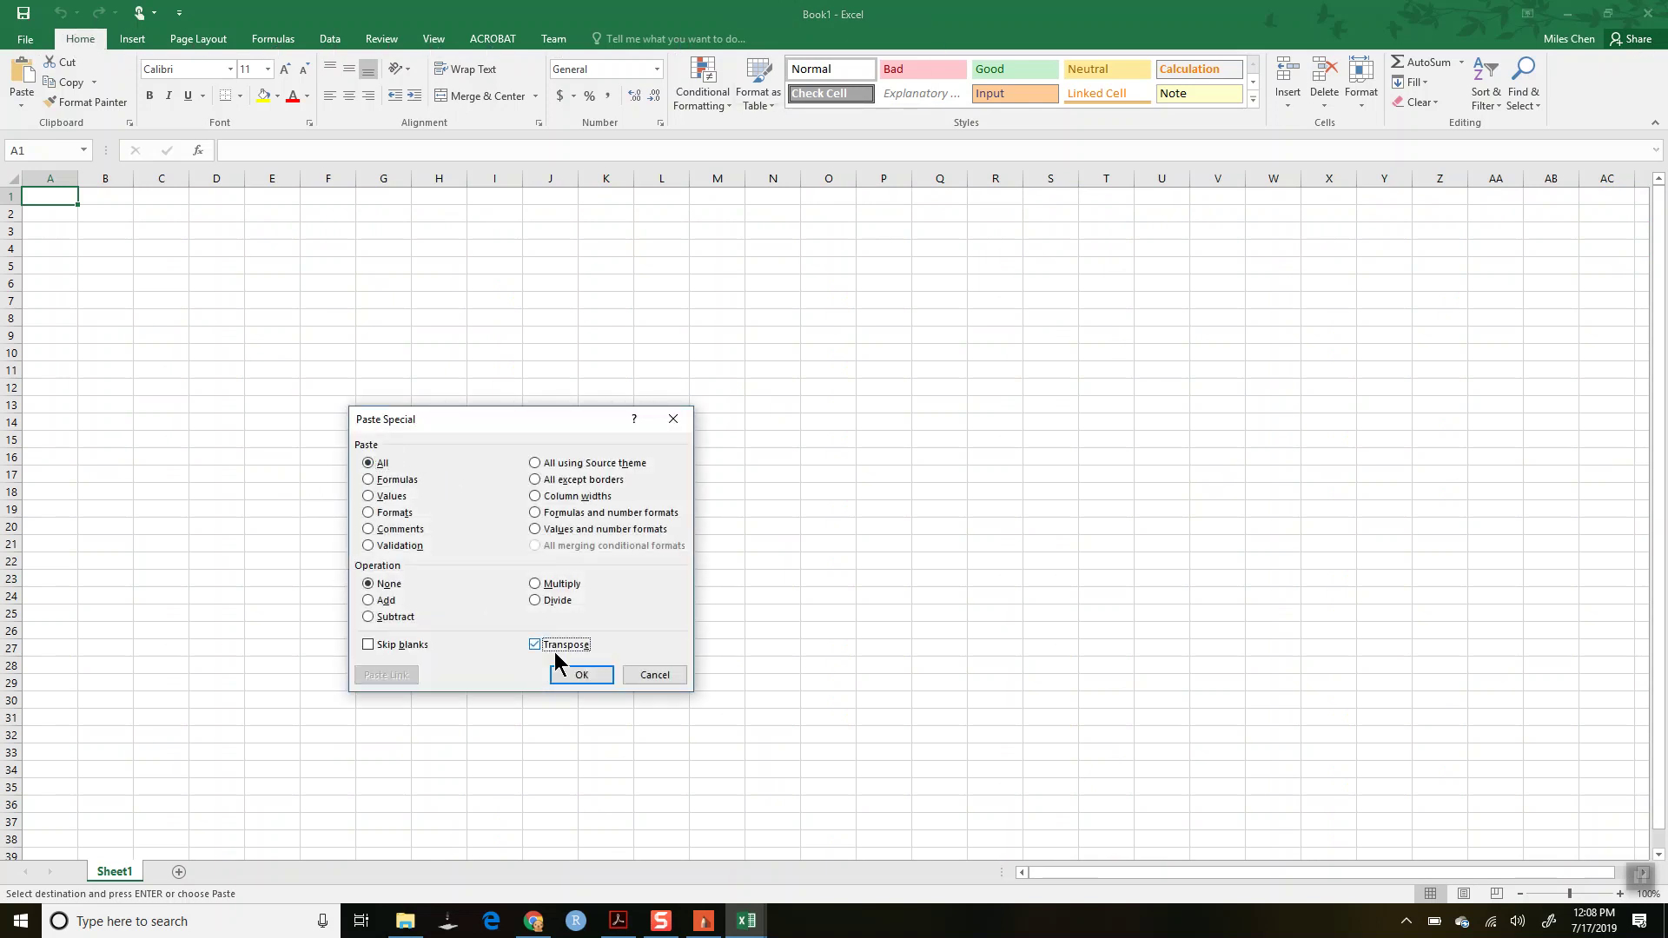
left_click(566, 674)
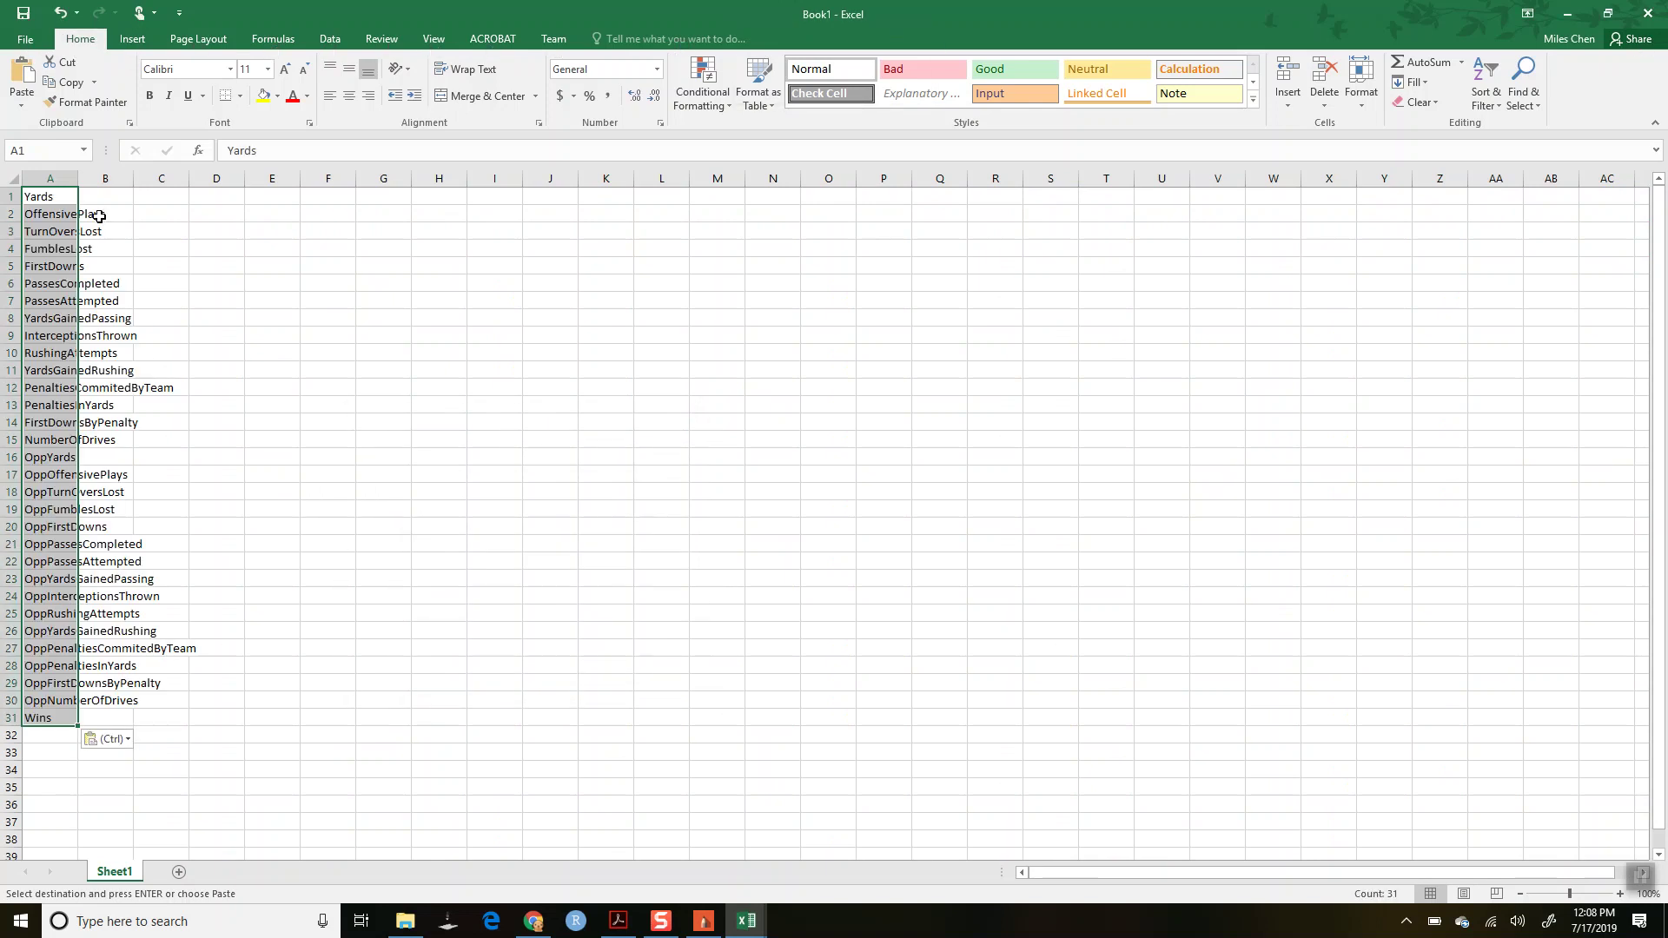
double_click(78, 172)
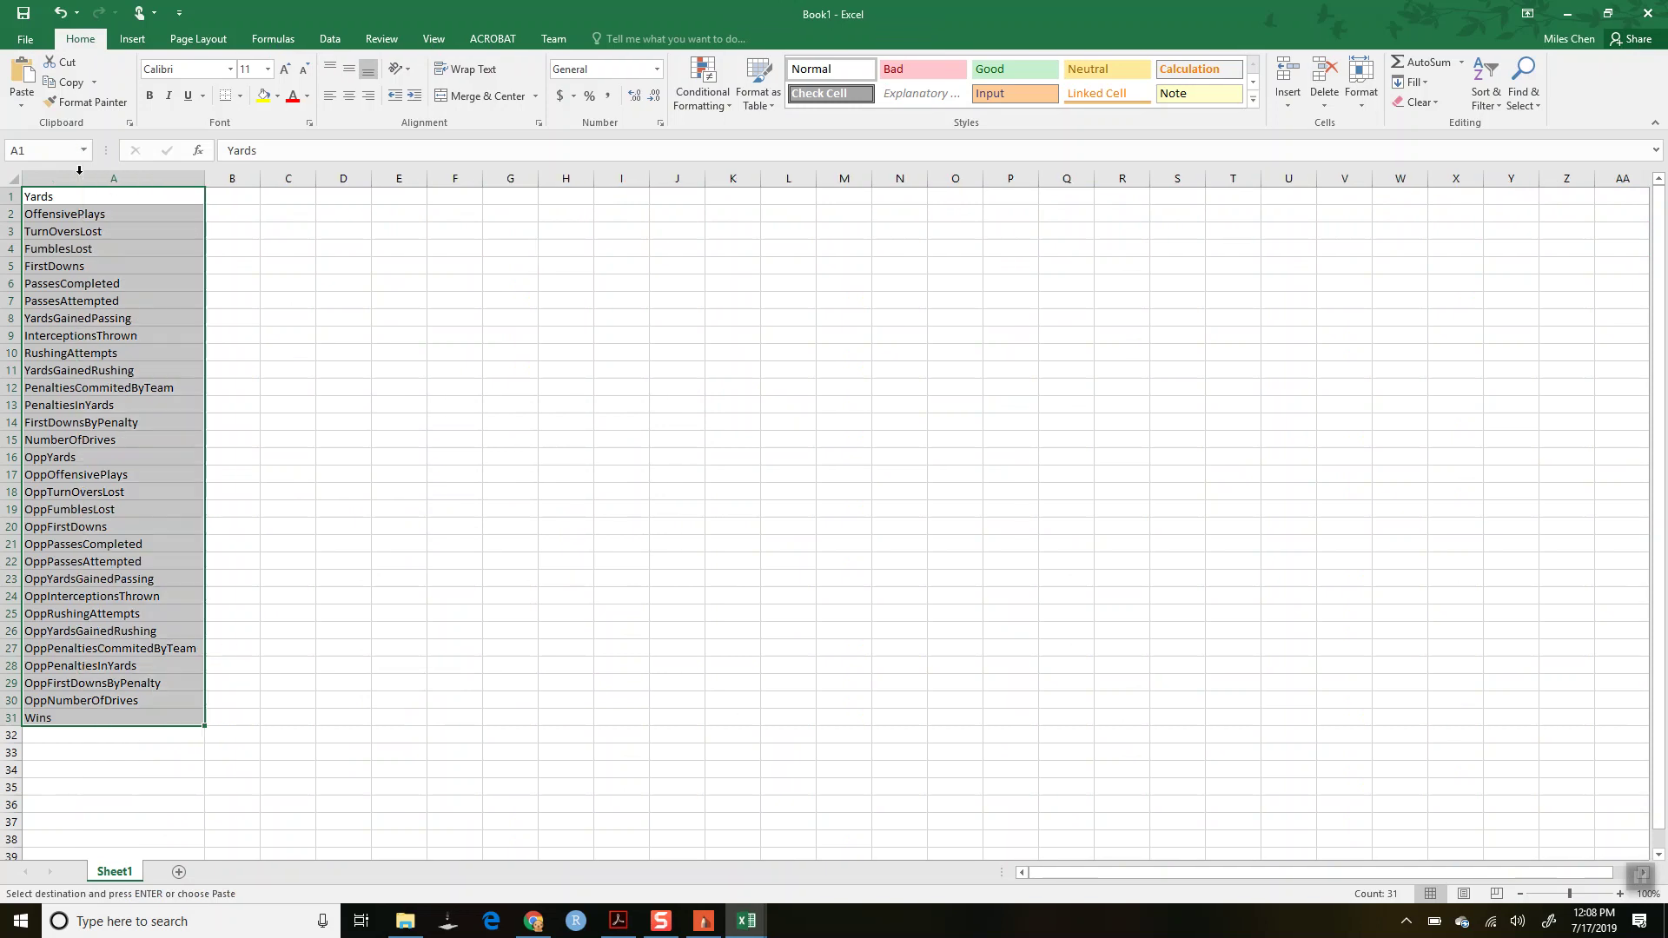
left_click(160, 211)
left_click(193, 201)
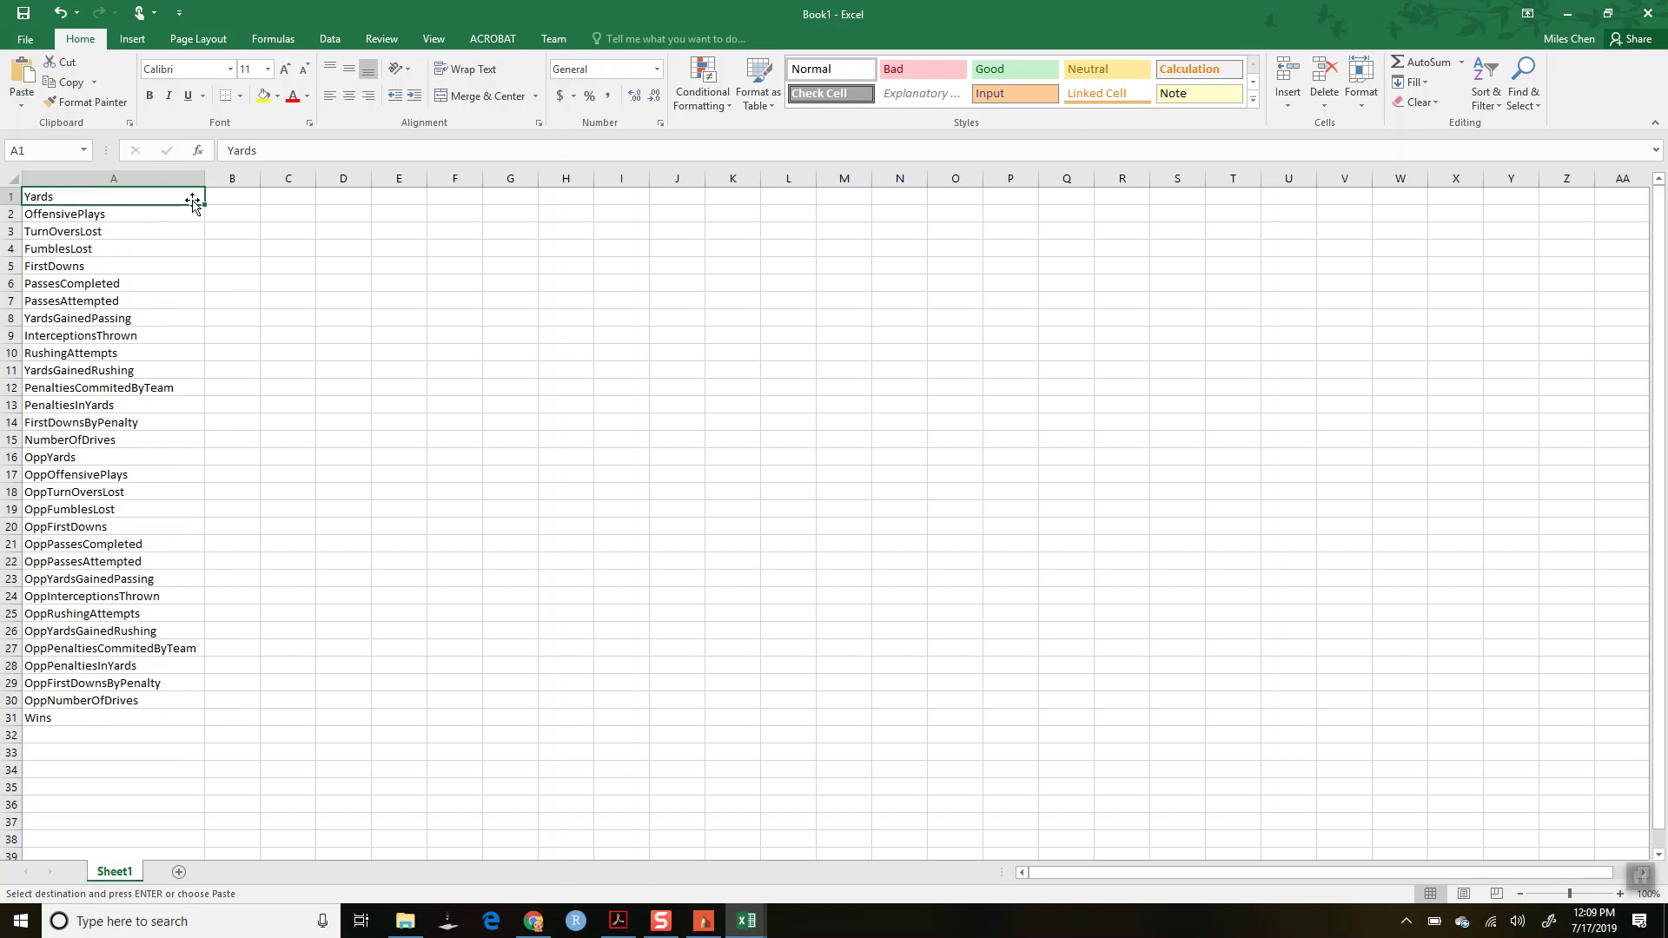
Examine the Wins variable at the end of the list and highlight the predictor names from OppNumberOfDrives up to Yards
key("ctrl+Down")
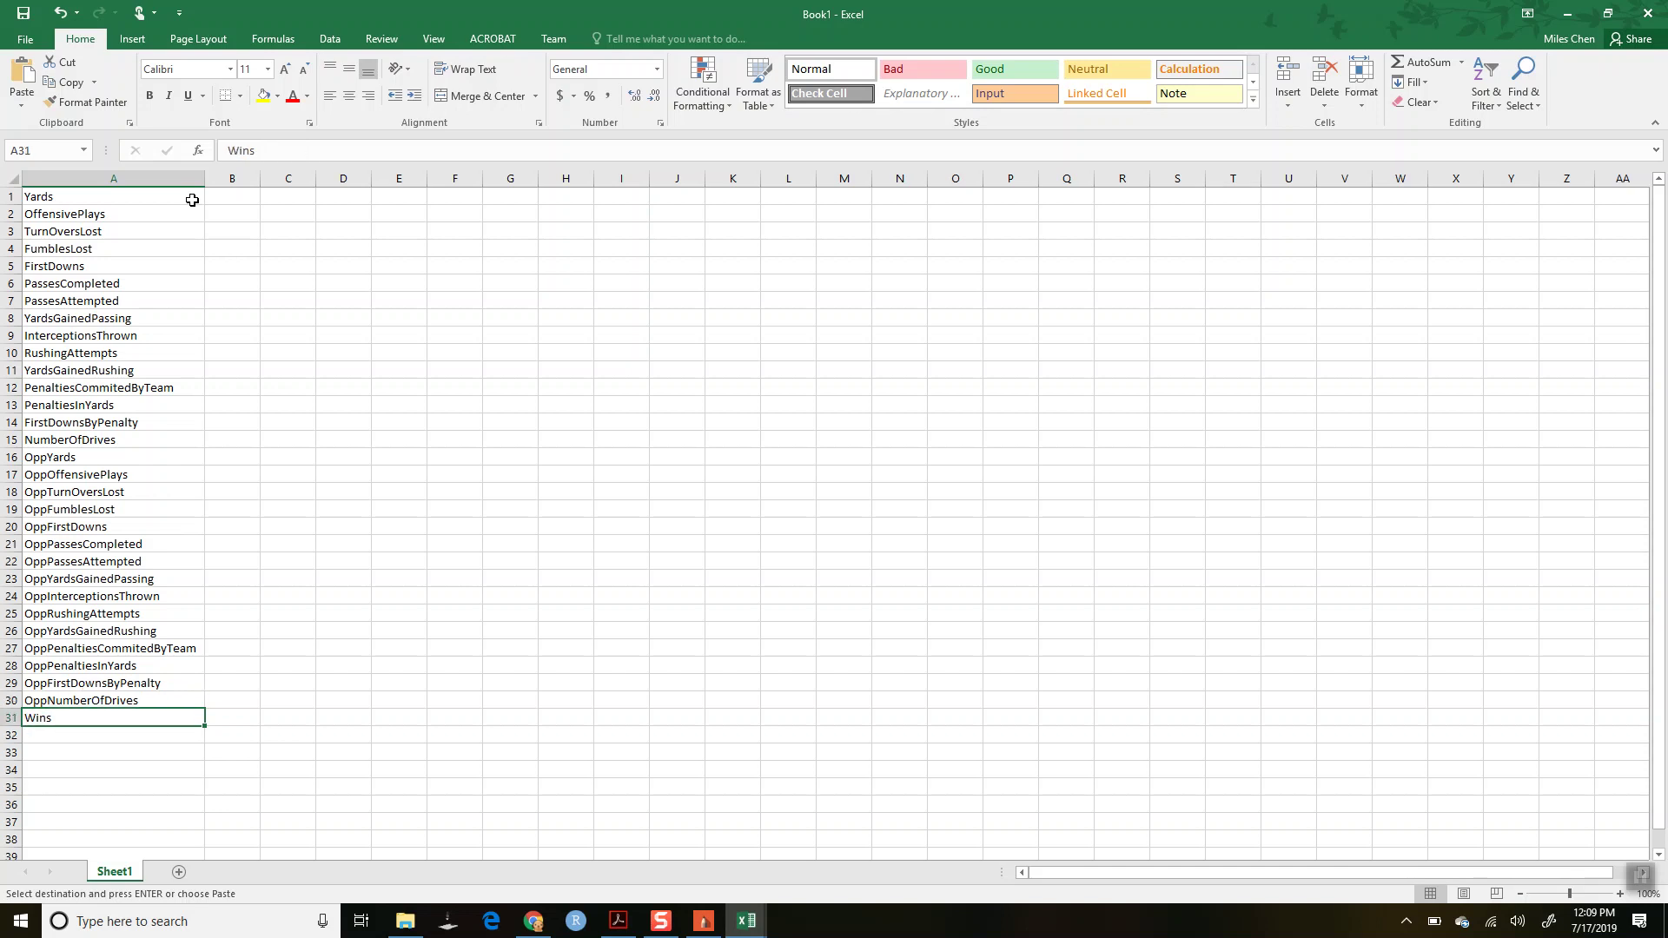
key("Up")
key("Down")
key("Up")
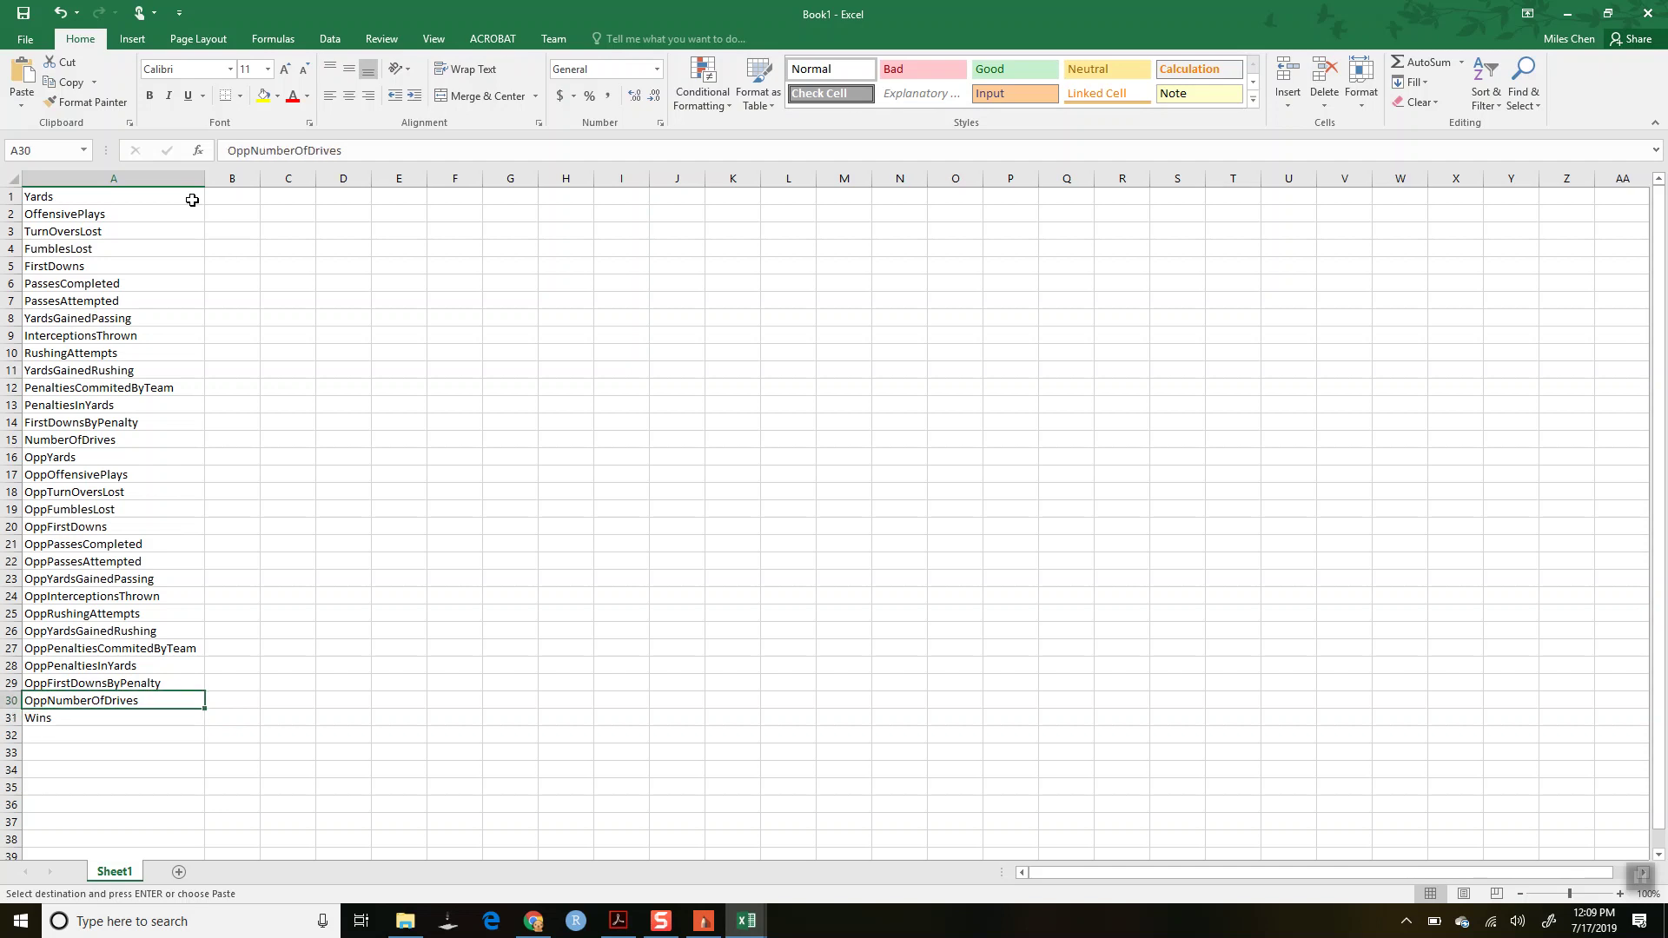
key("shift+Up")
key("shift+Up")
key("shift+Up")
key("shift+Up")
key("shift+Up")
key("shift+Up")
key("shift+Up")
key("shift+Up")
key("shift+Up")
key("shift+Up")
key("shift+Up")
key("shift+Up")
key("shift+Up")
key("shift+Up")
key("shift+Up")
key("shift+Up")
key("shift+Up")
key("shift+Up")
key("shift+Up")
key("shift+Up")
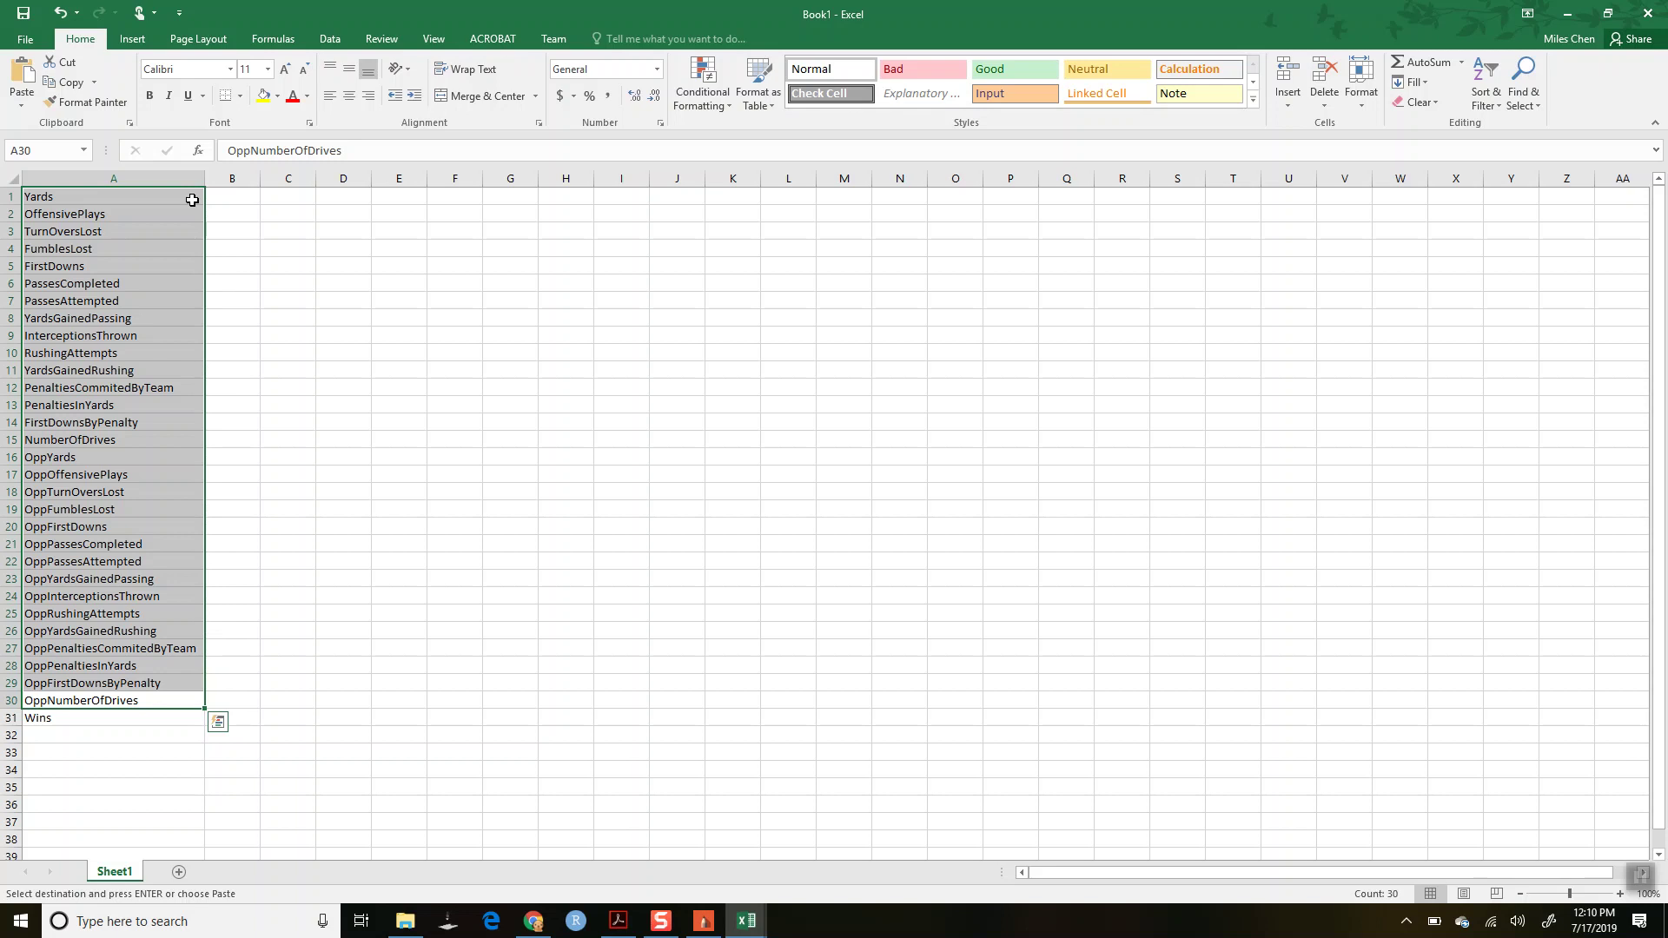
key("Up")
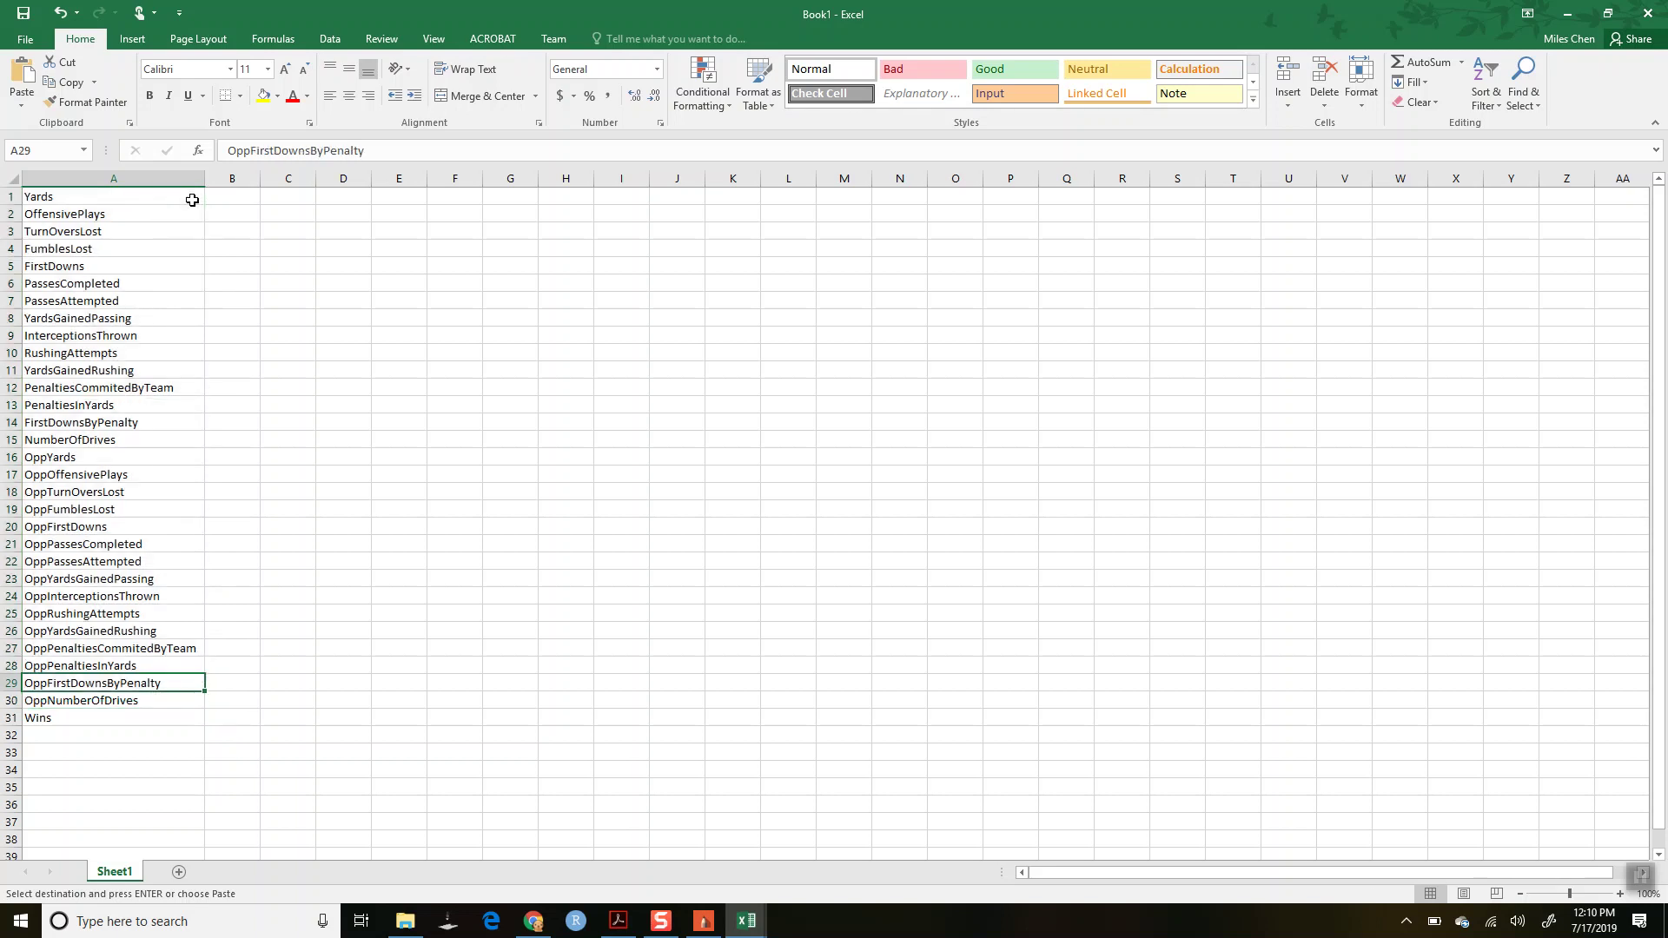
Review the Yards and OffensivePlays entries at the start of the variable list
left_click(192, 199)
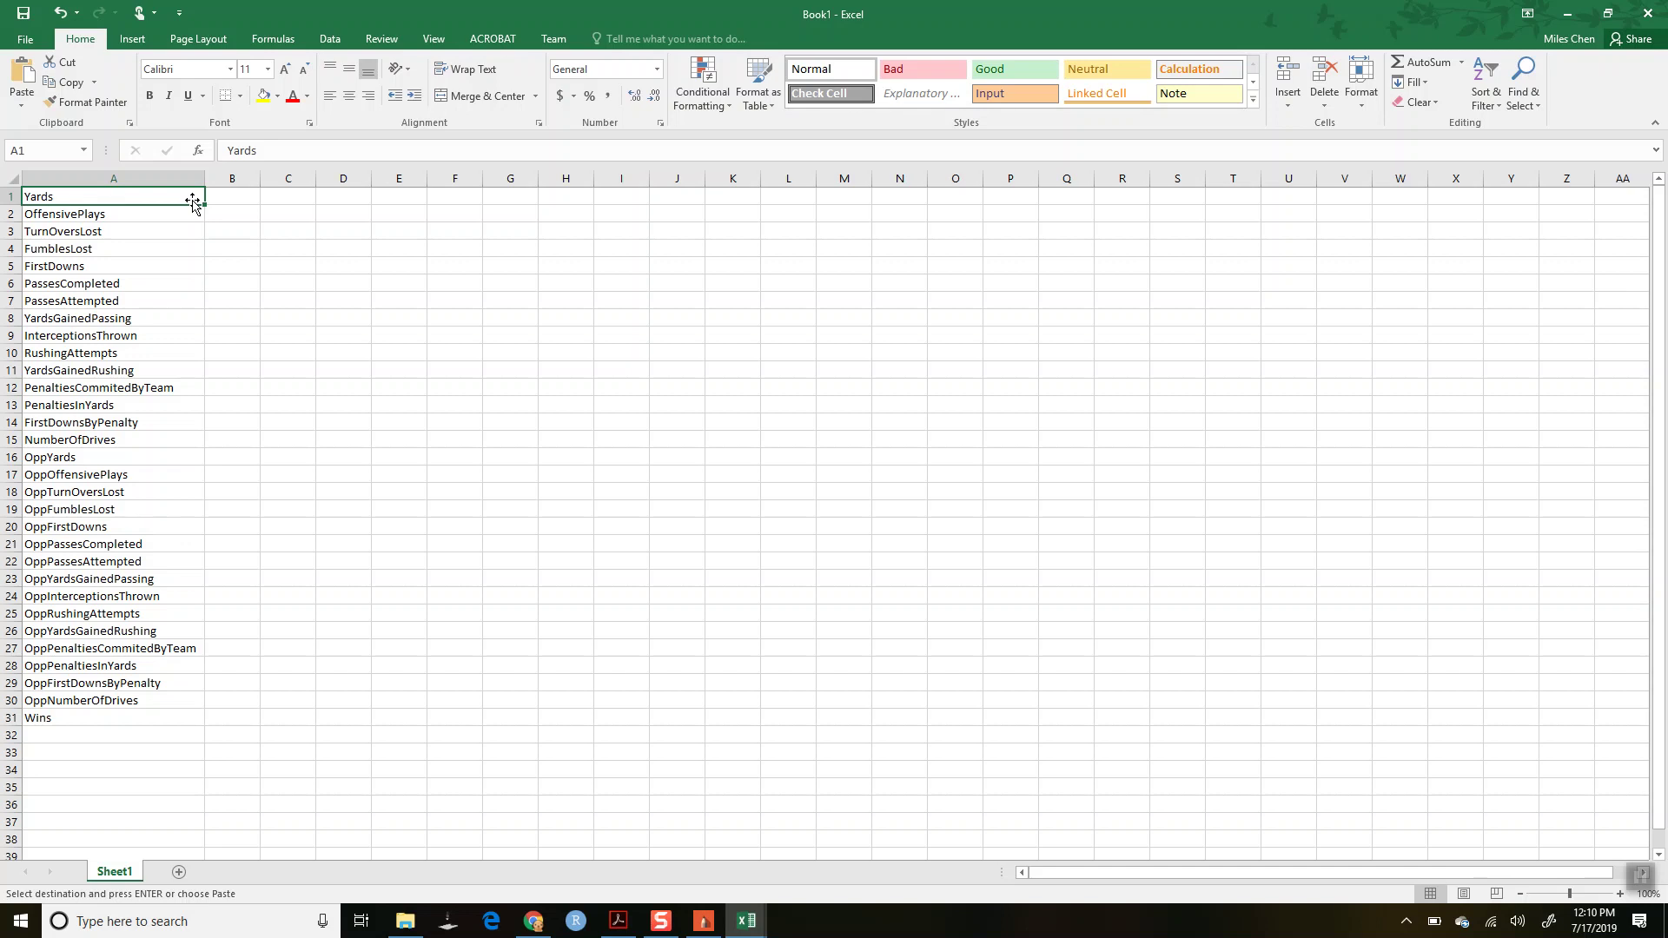
key("Down")
key("Up")
key("Down")
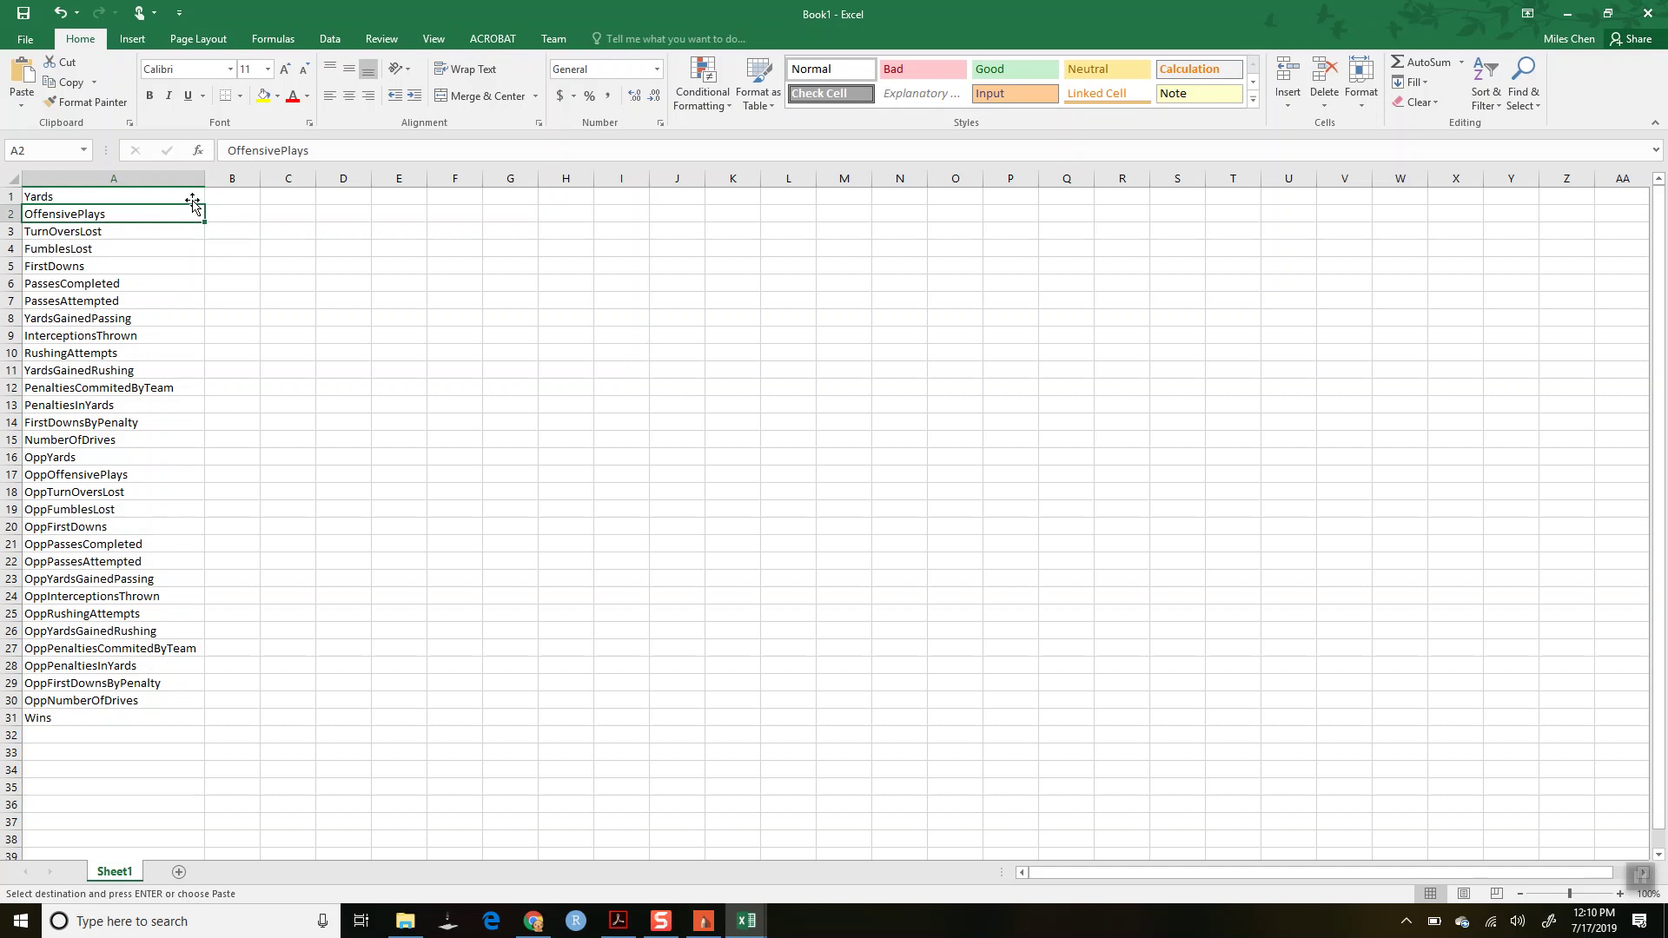
key("Up")
key("Down")
key("Up")
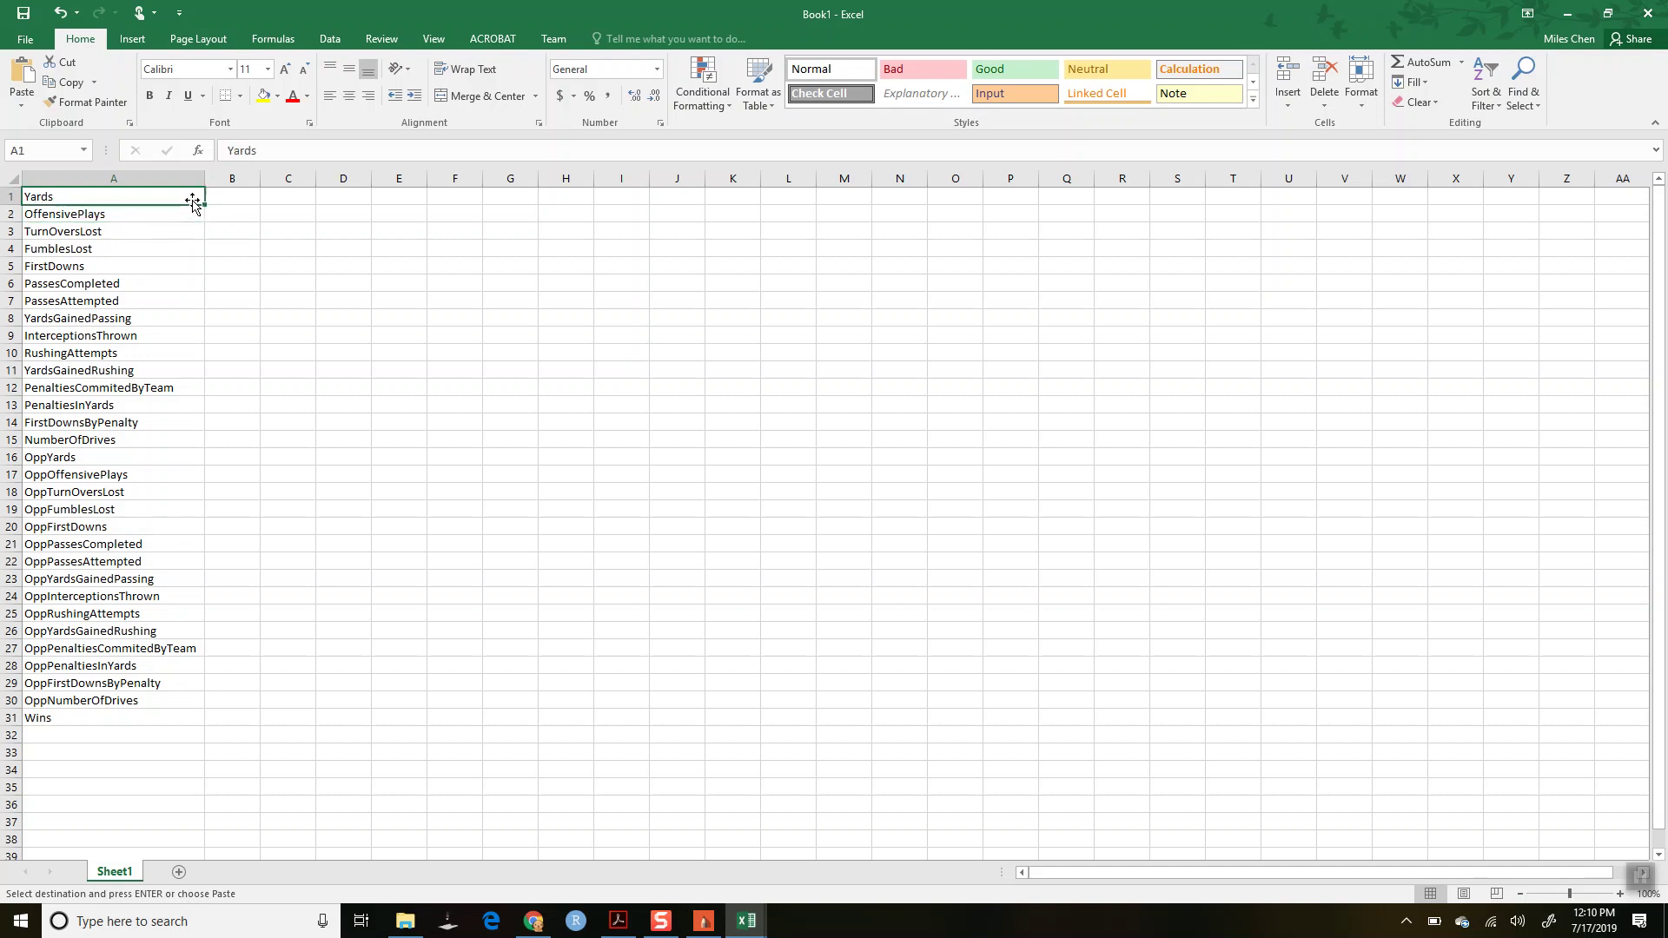
key("Down")
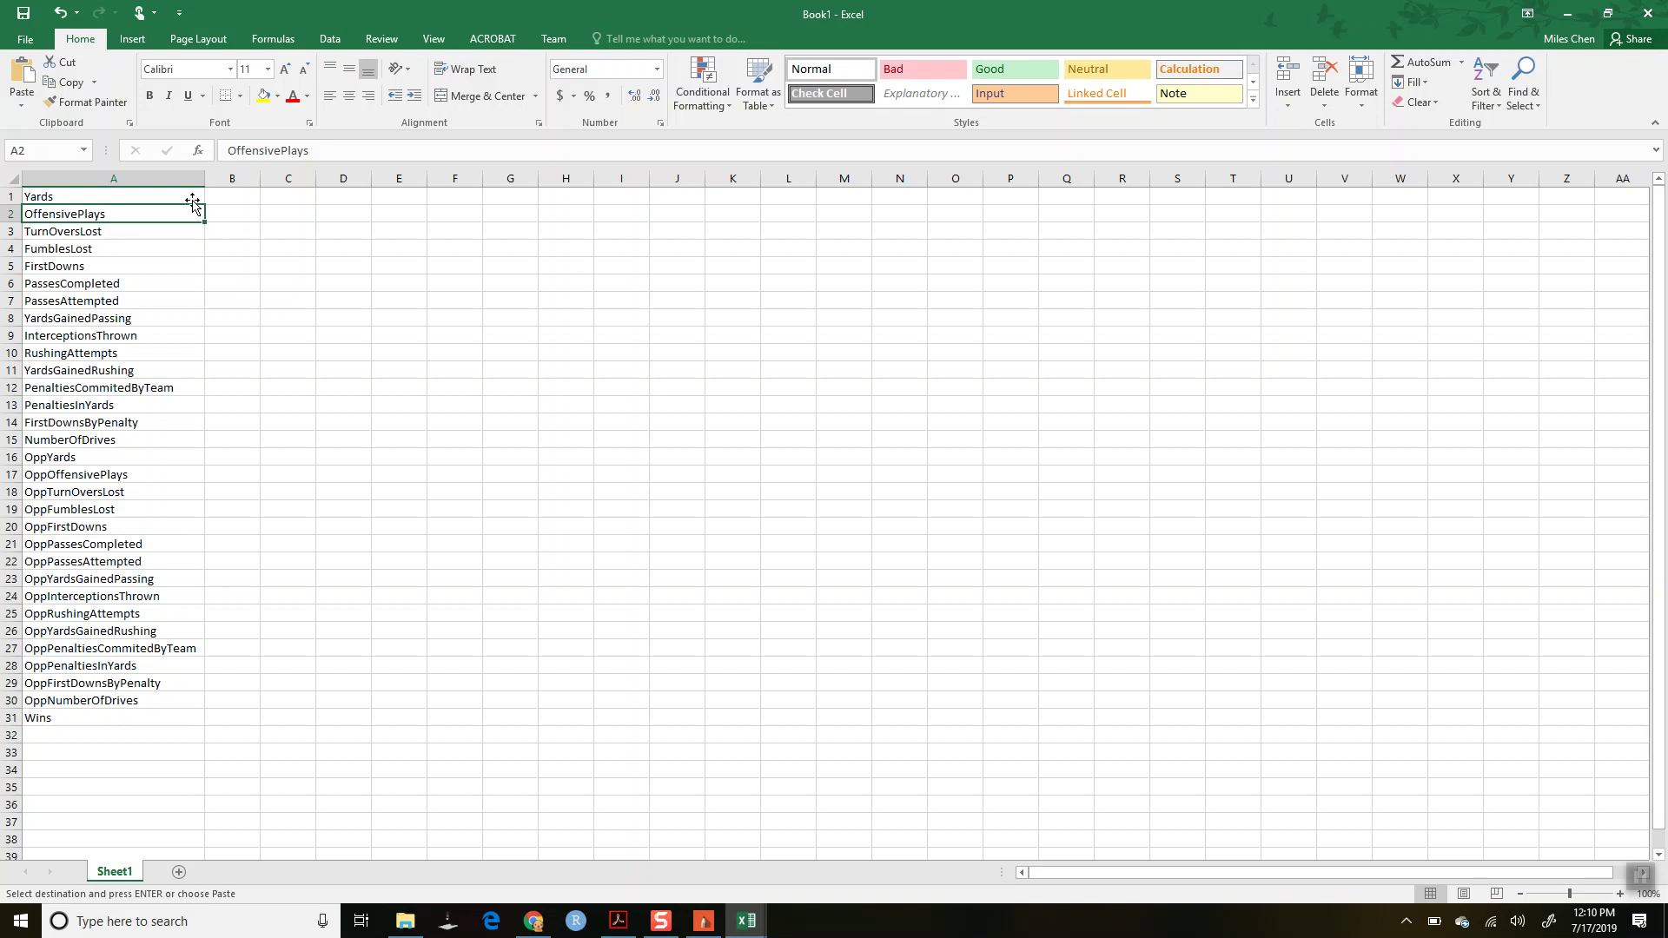
key("Up")
key("Down")
key("Up")
Compare the TurnOversLost and FumblesLost entries in the variable list
key("Down")
key("Down")
key("Up")
key("Down")
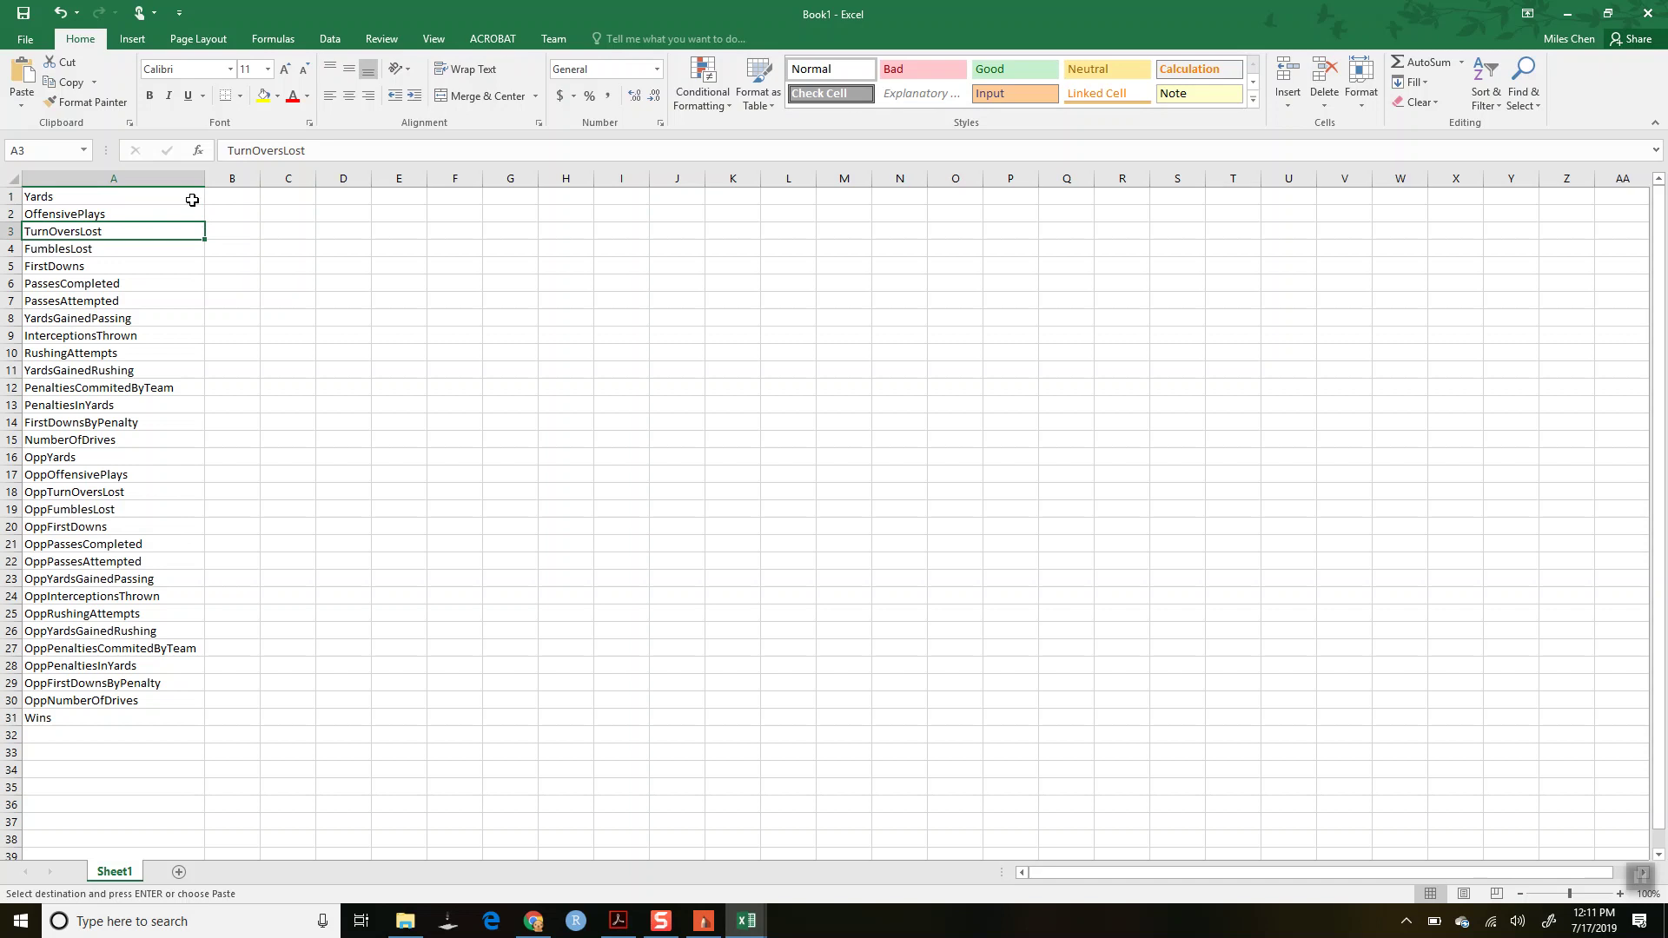
key("Down")
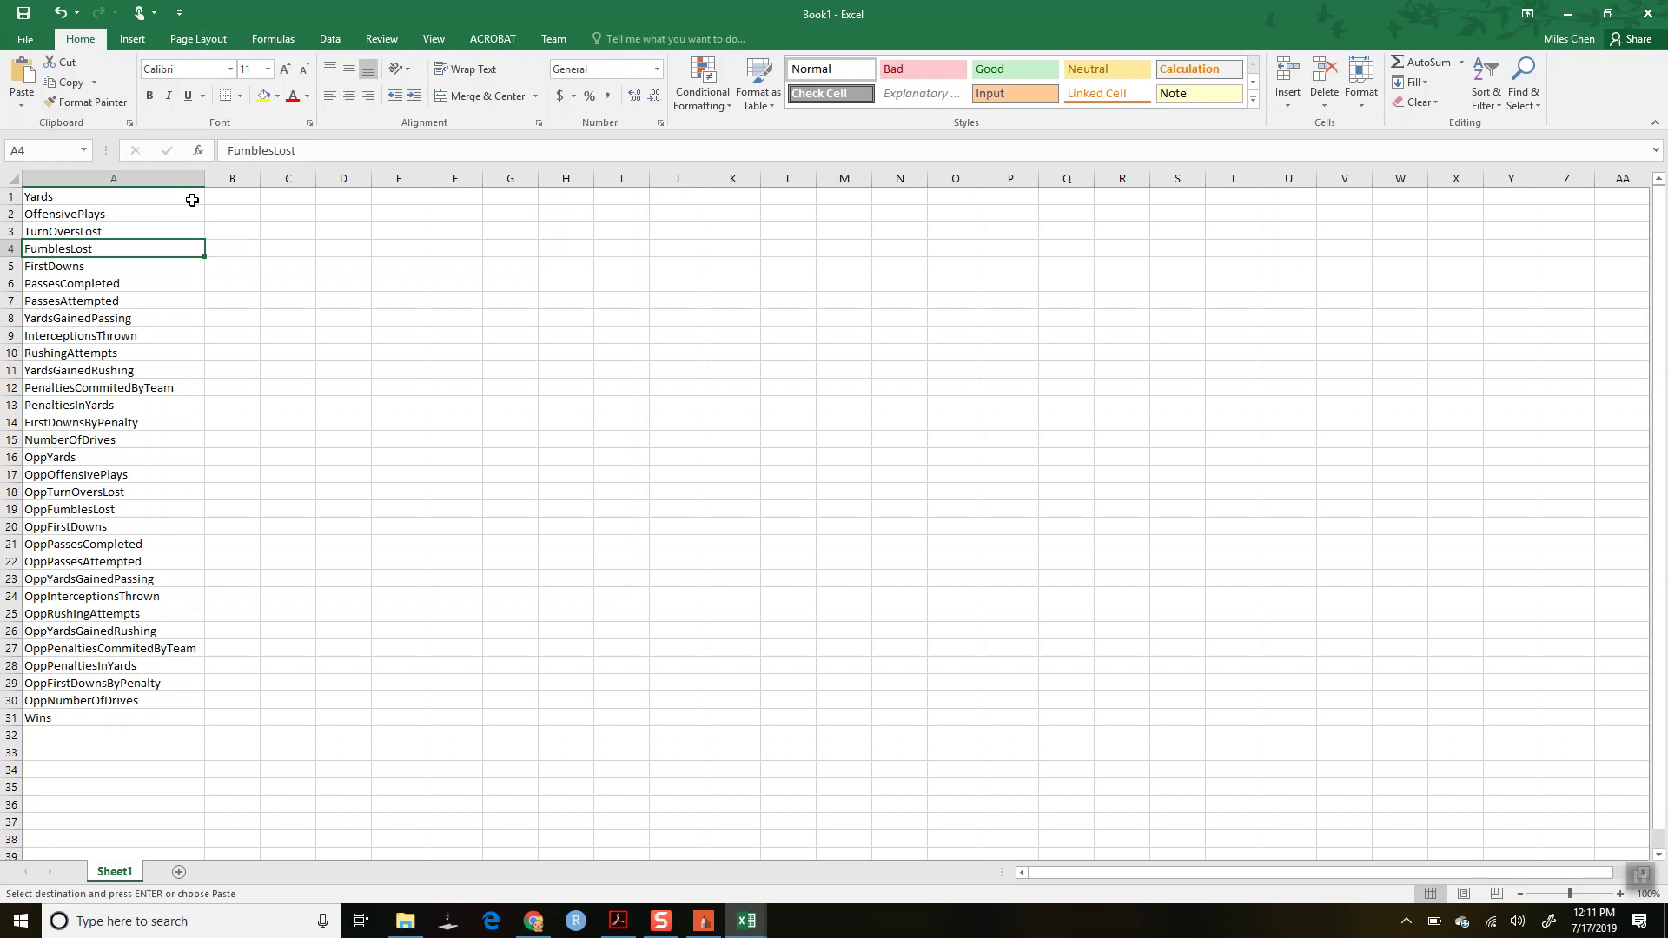
key("Up")
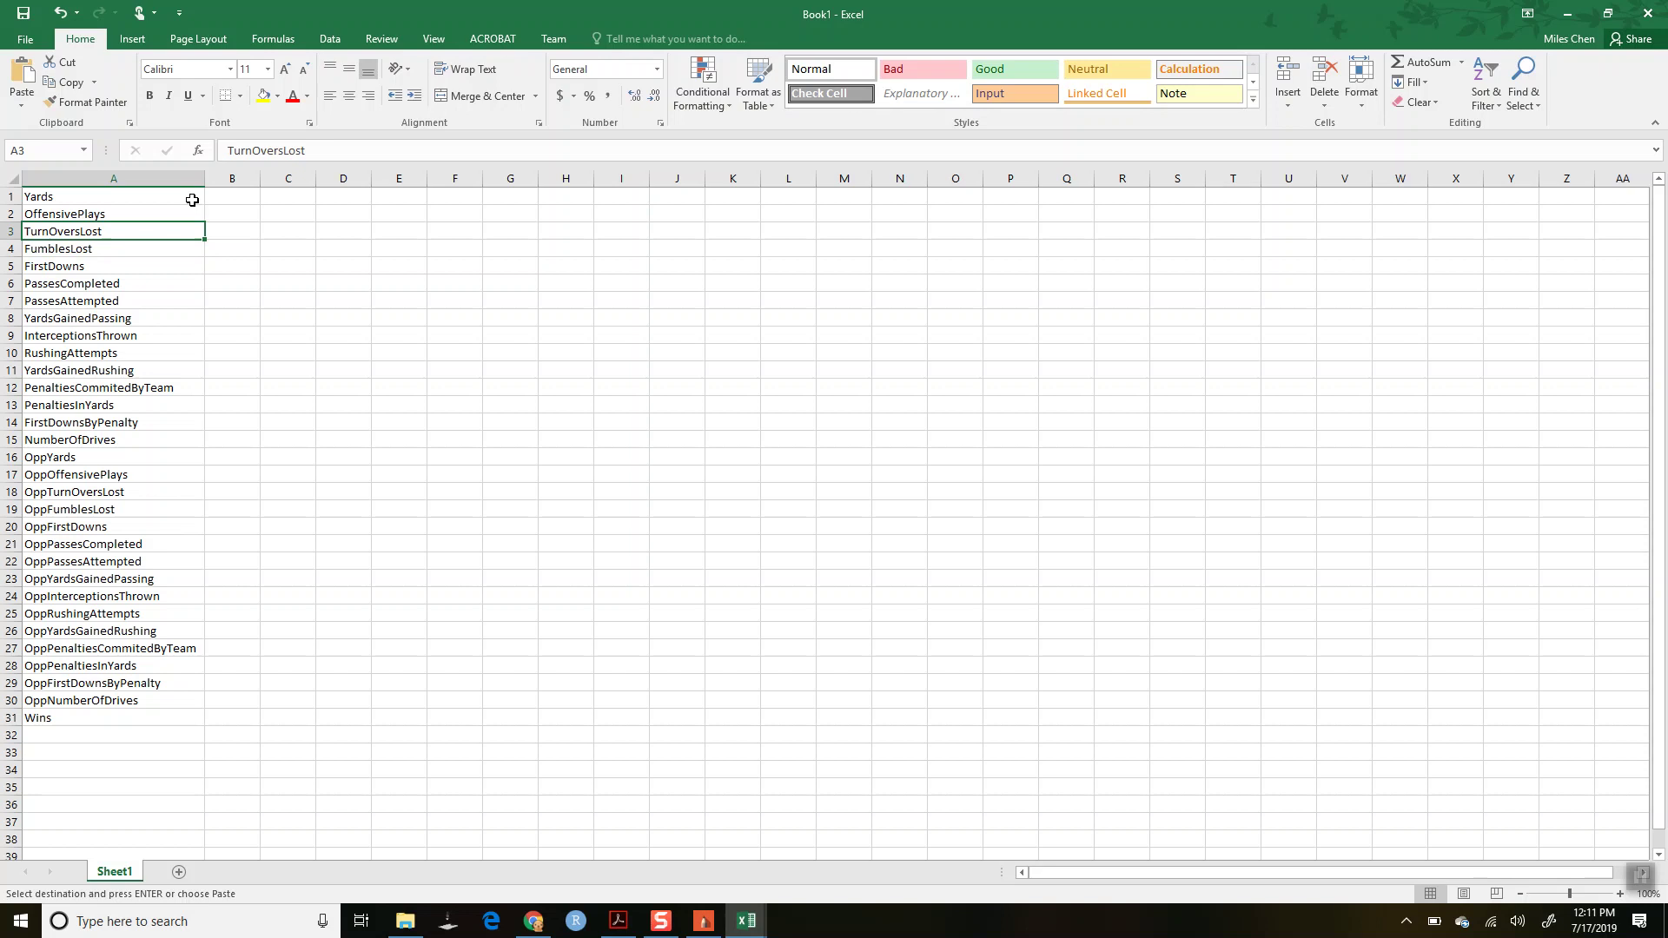
key("Up")
key("Down")
key("Down")
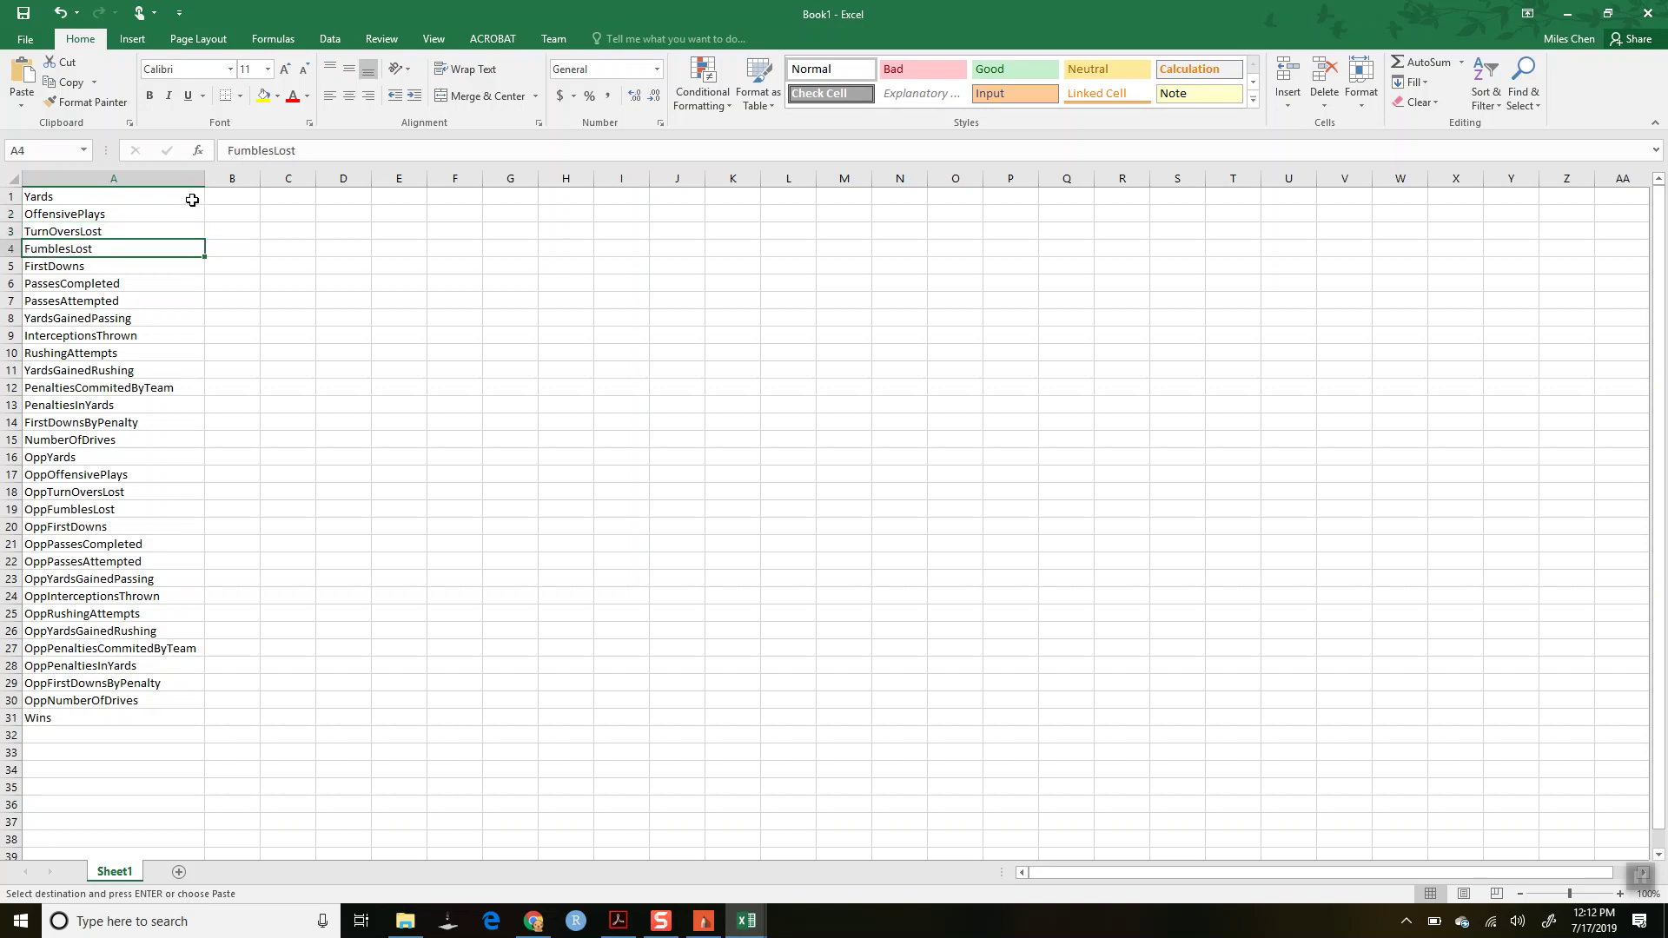
key("Up")
key("Down")
In the football_train workbook, clear the copy selection and check the FumblesLost and Wins values in row 2
key("alt+Tab")
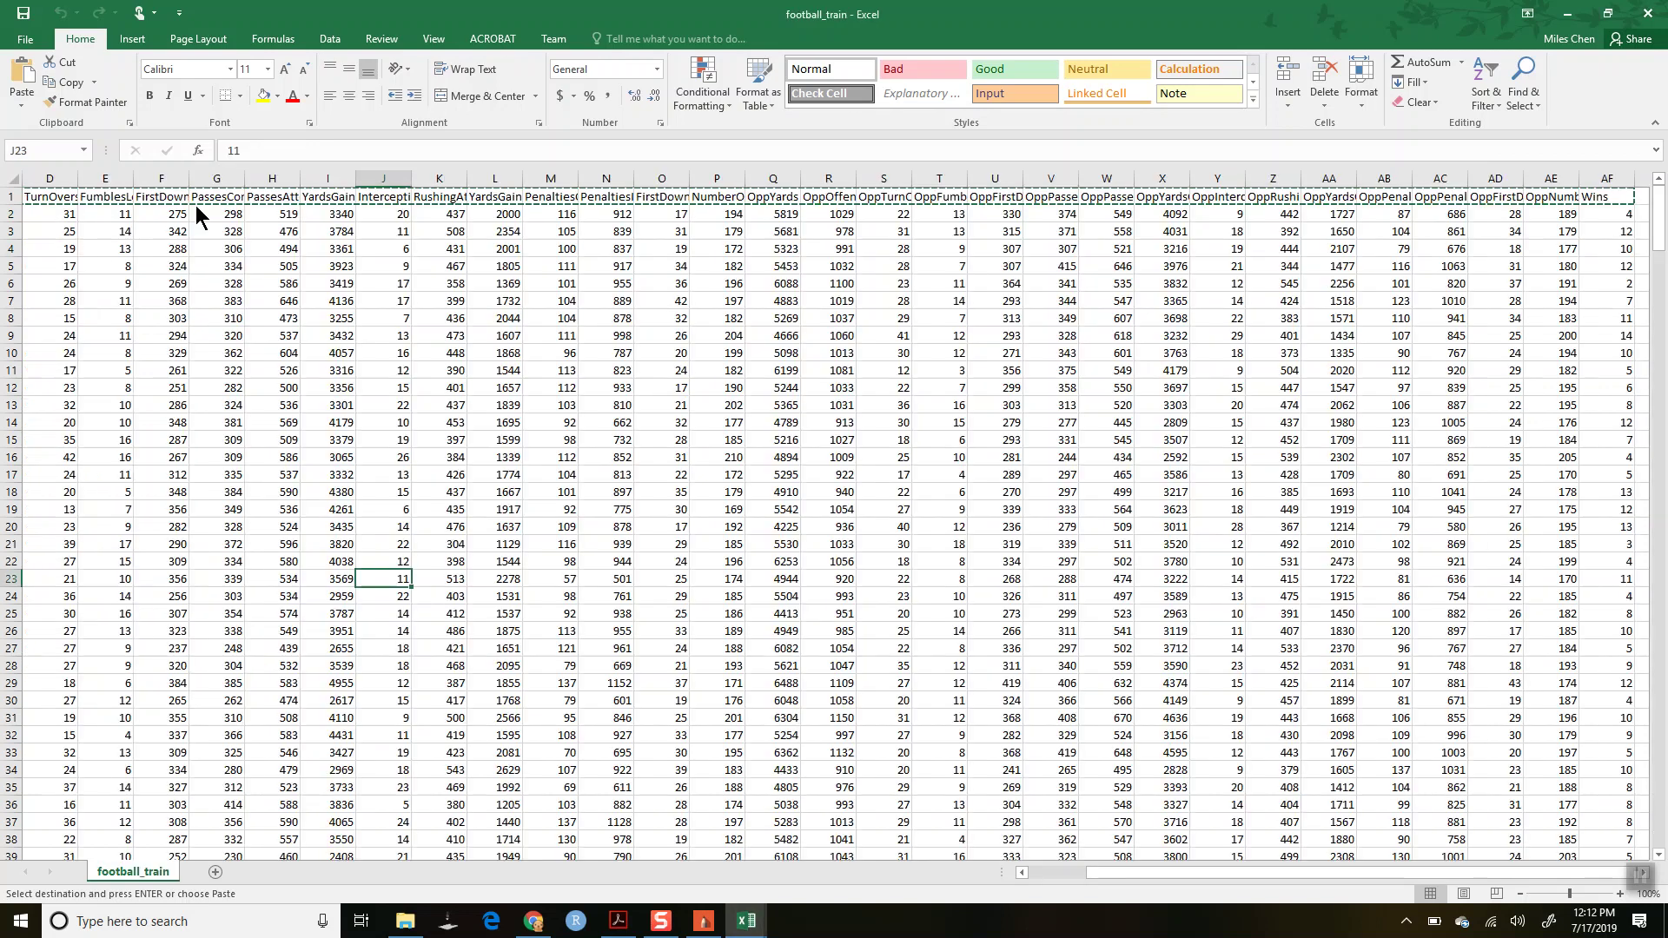
left_click(124, 194)
key("Escape")
key("ctrl+Home")
key("Down")
key("Right")
key("Right")
key("Right")
key("Right")
key("ctrl+Right")
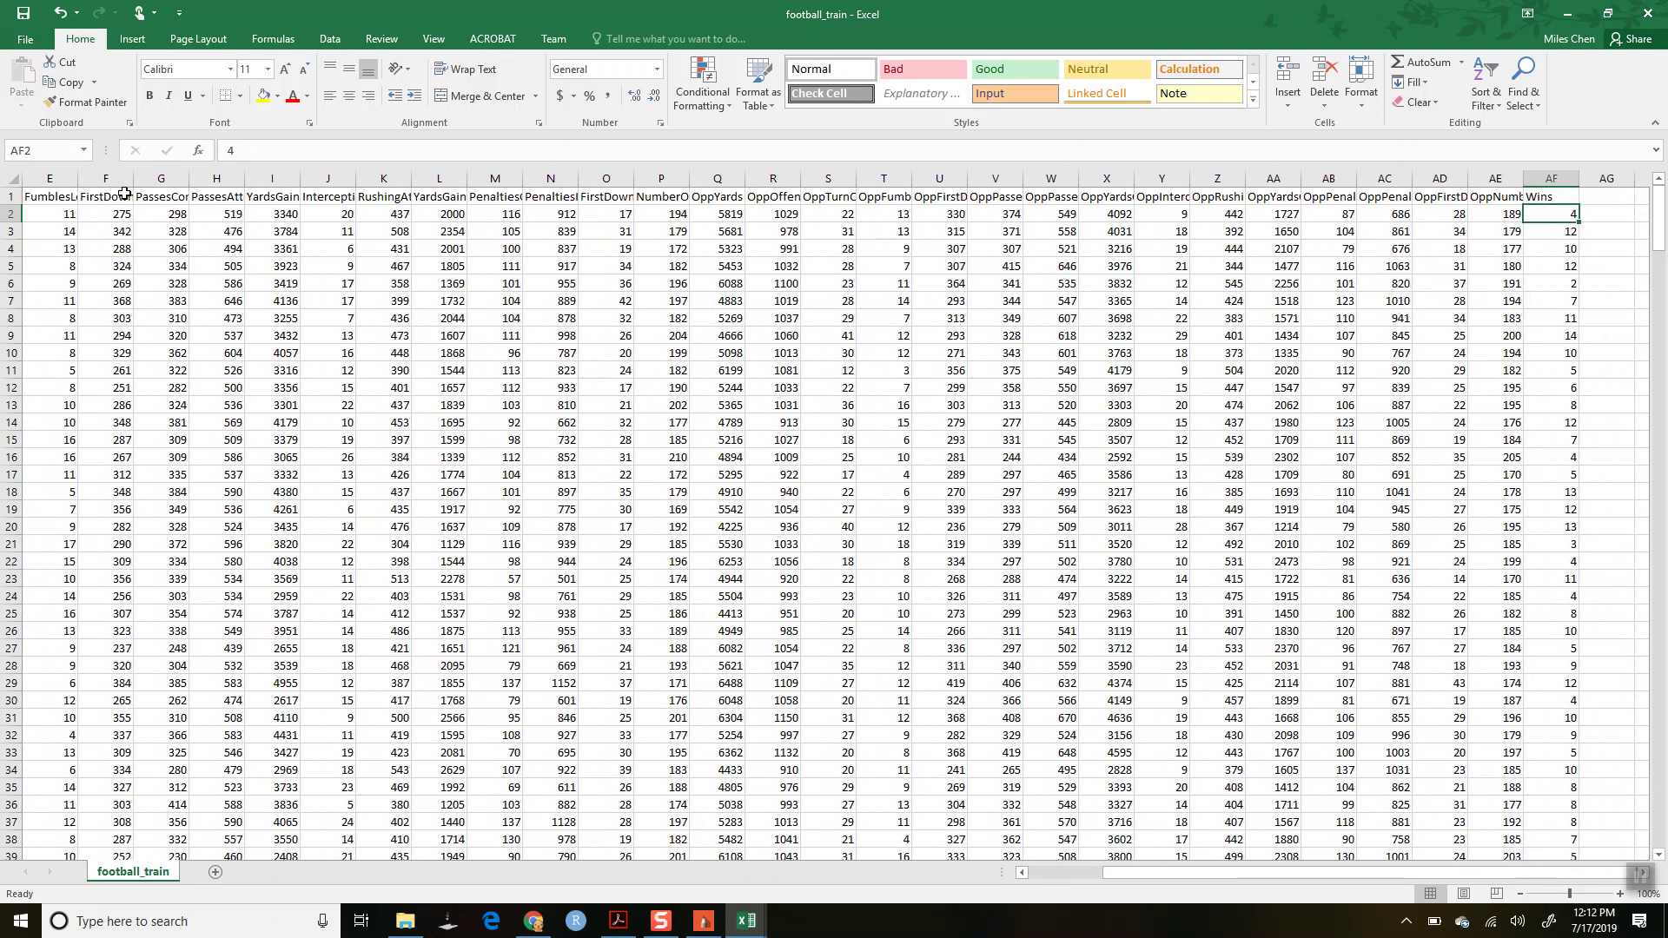
Compare the FumblesLost value with the Wins value in row 3 of football_train
key("ctrl+Left")
key("Right")
key("Right")
key("Right")
key("Right")
key("Down")
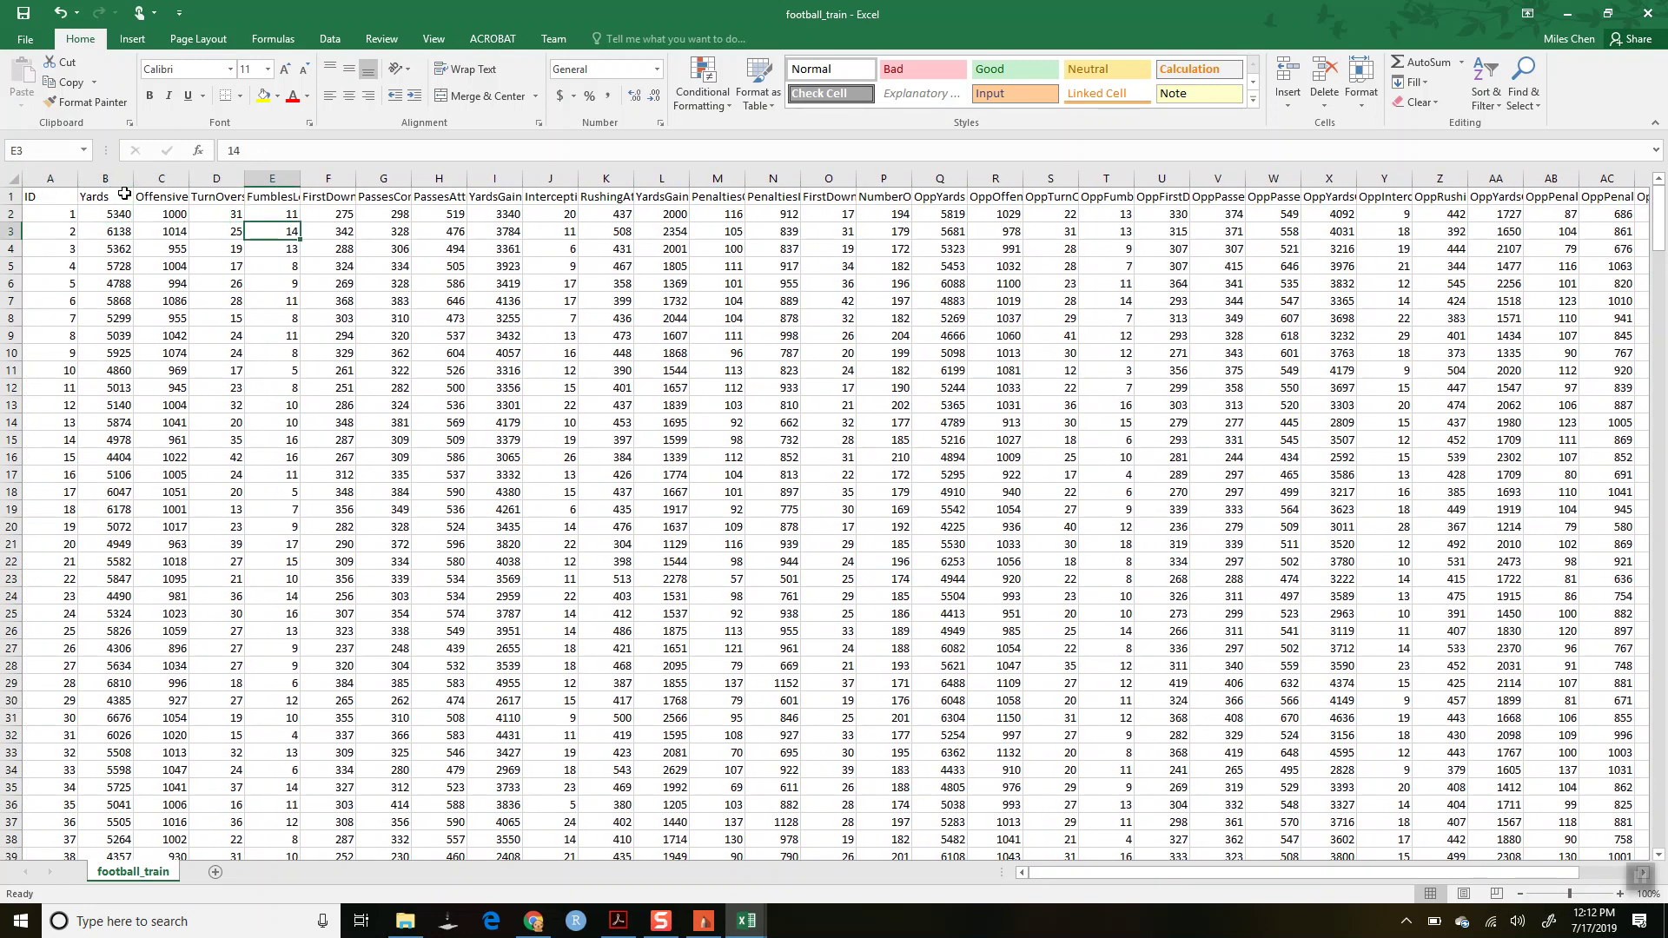
key("ctrl+Right")
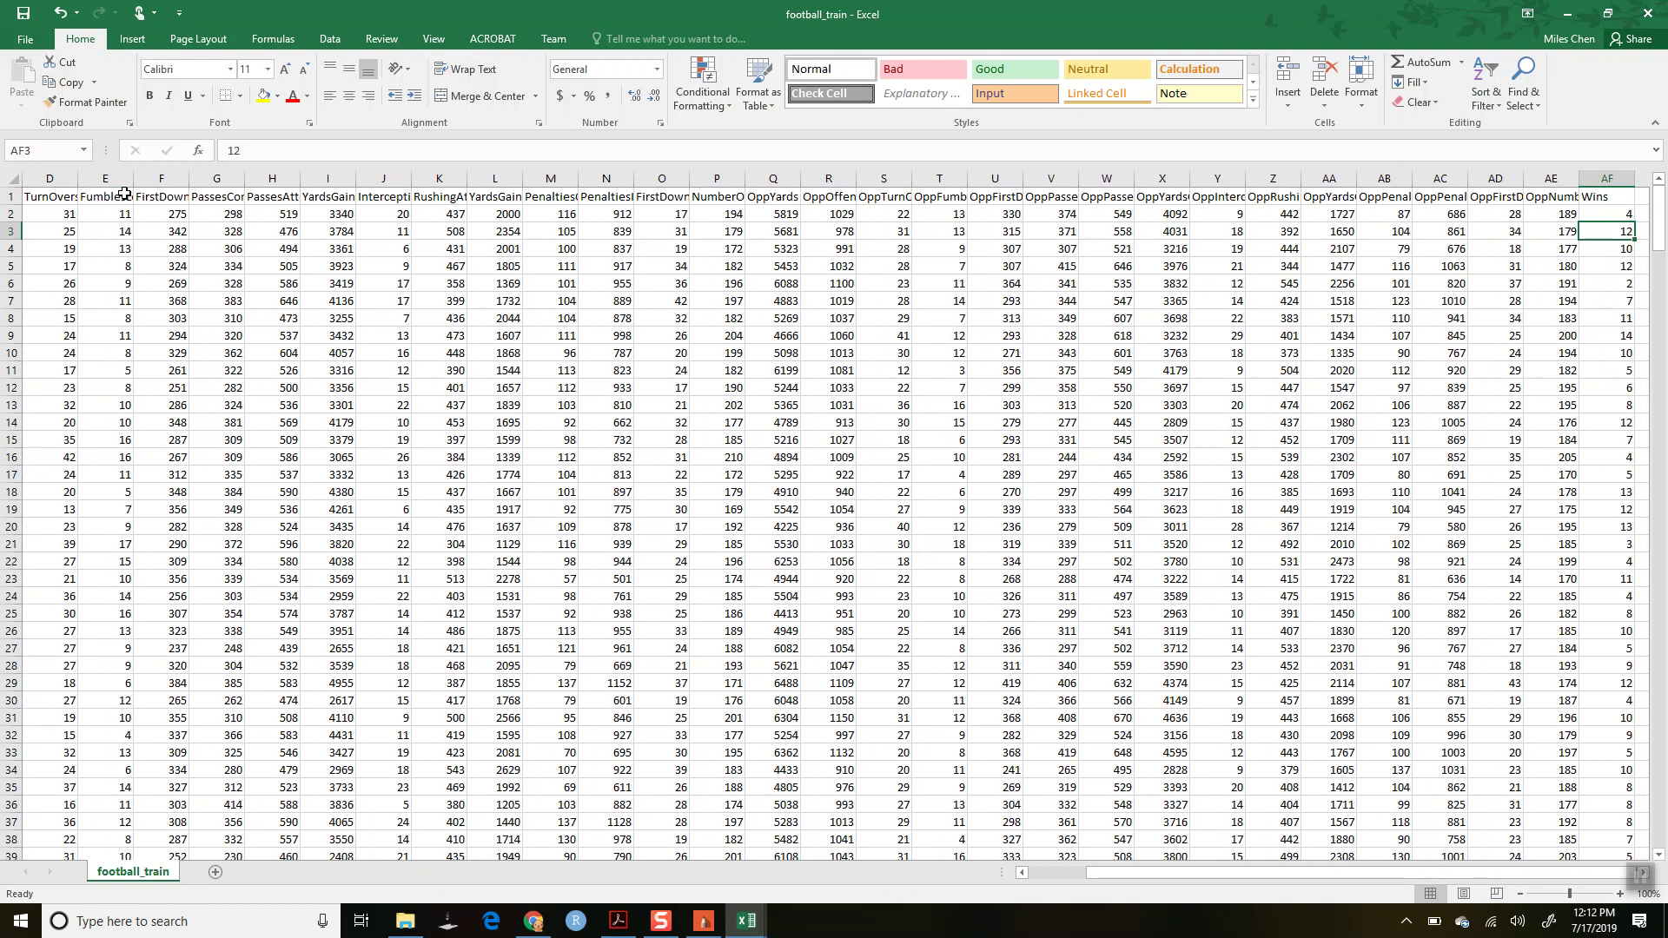
key("ctrl+Left")
key("Right")
key("Right")
key("Right")
key("Right")
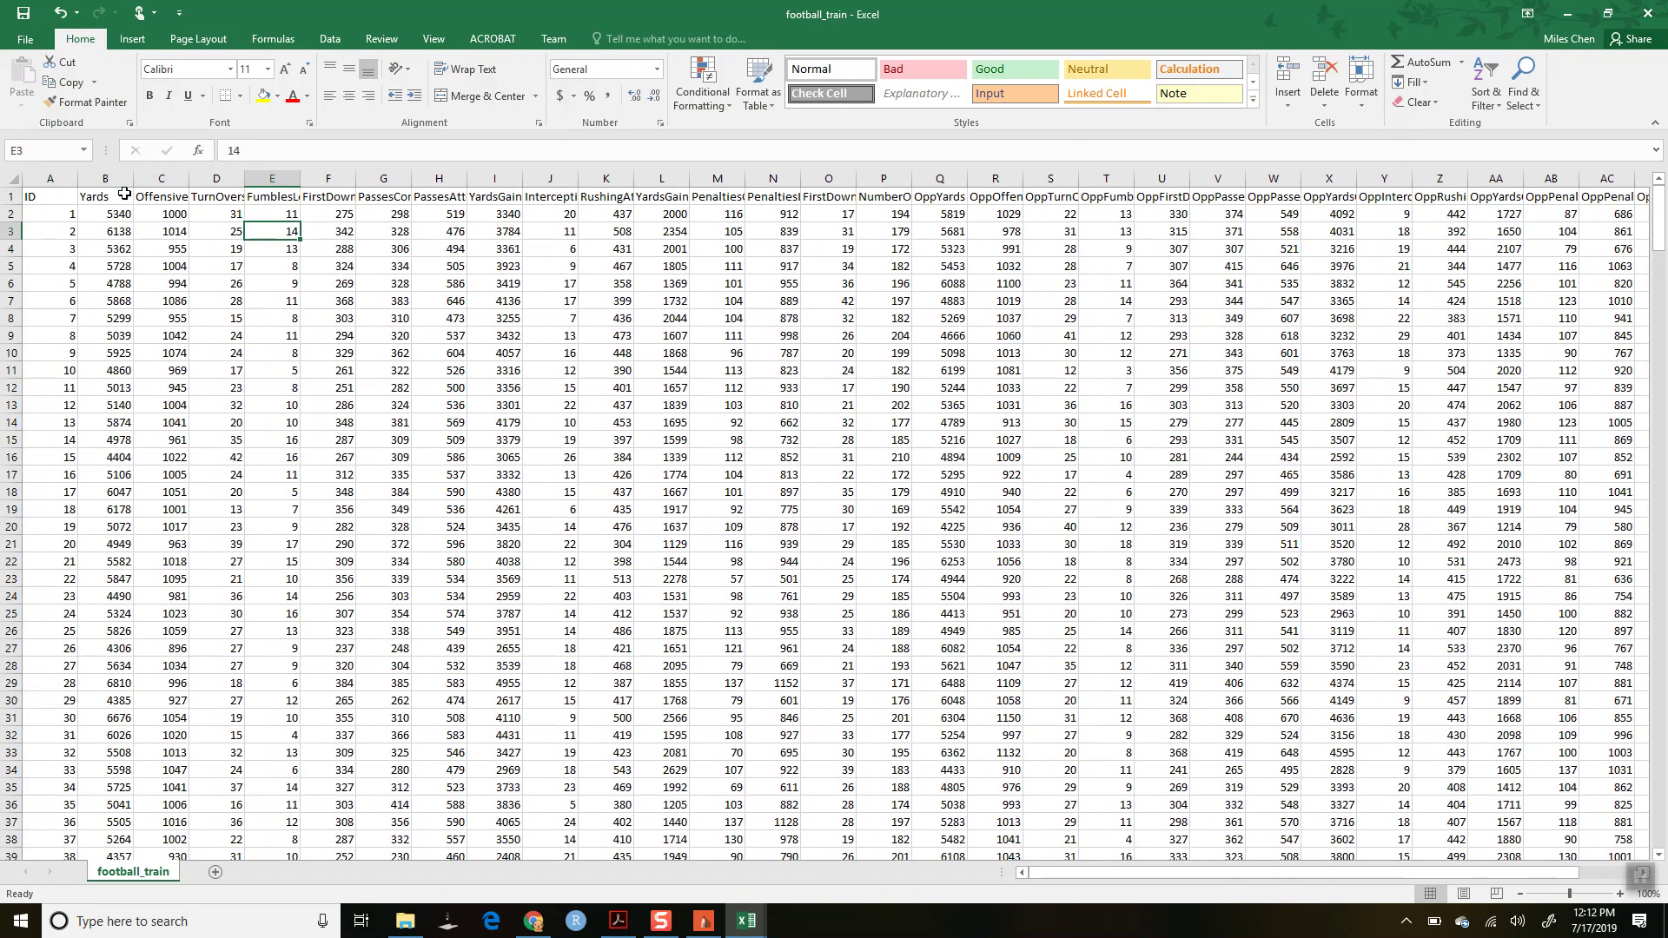
Look at the FirstDowns header in football_train and find the same variable in the transposed list in the other workbook
key("Down")
key("Up")
key("Up")
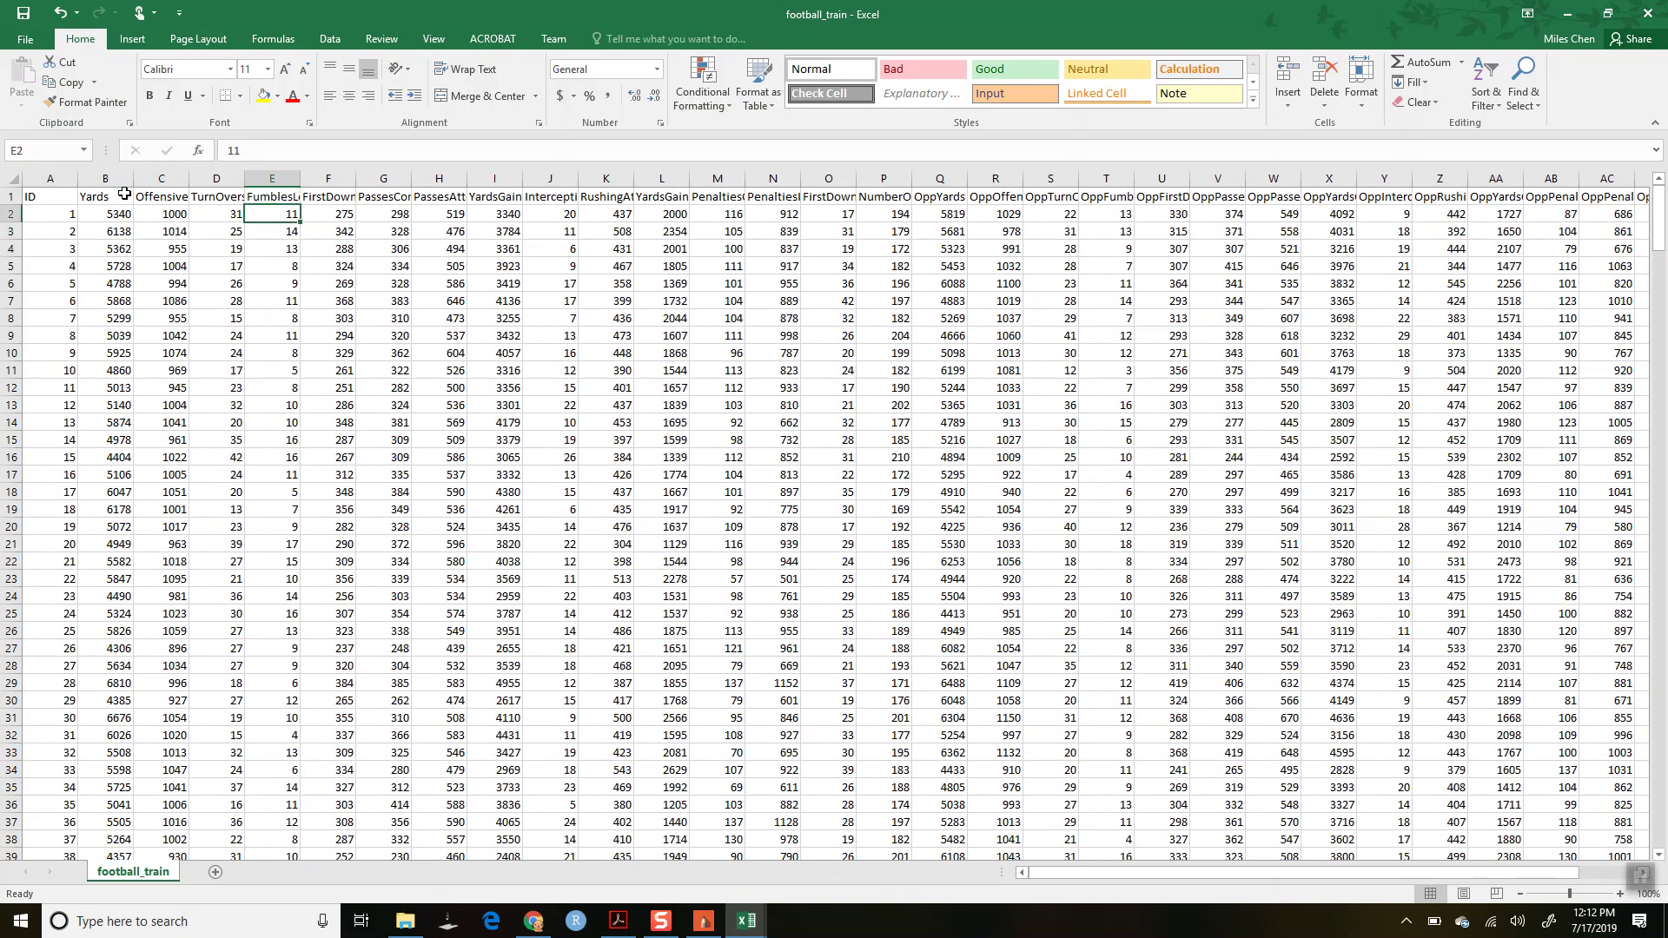
key("Right")
key("Up")
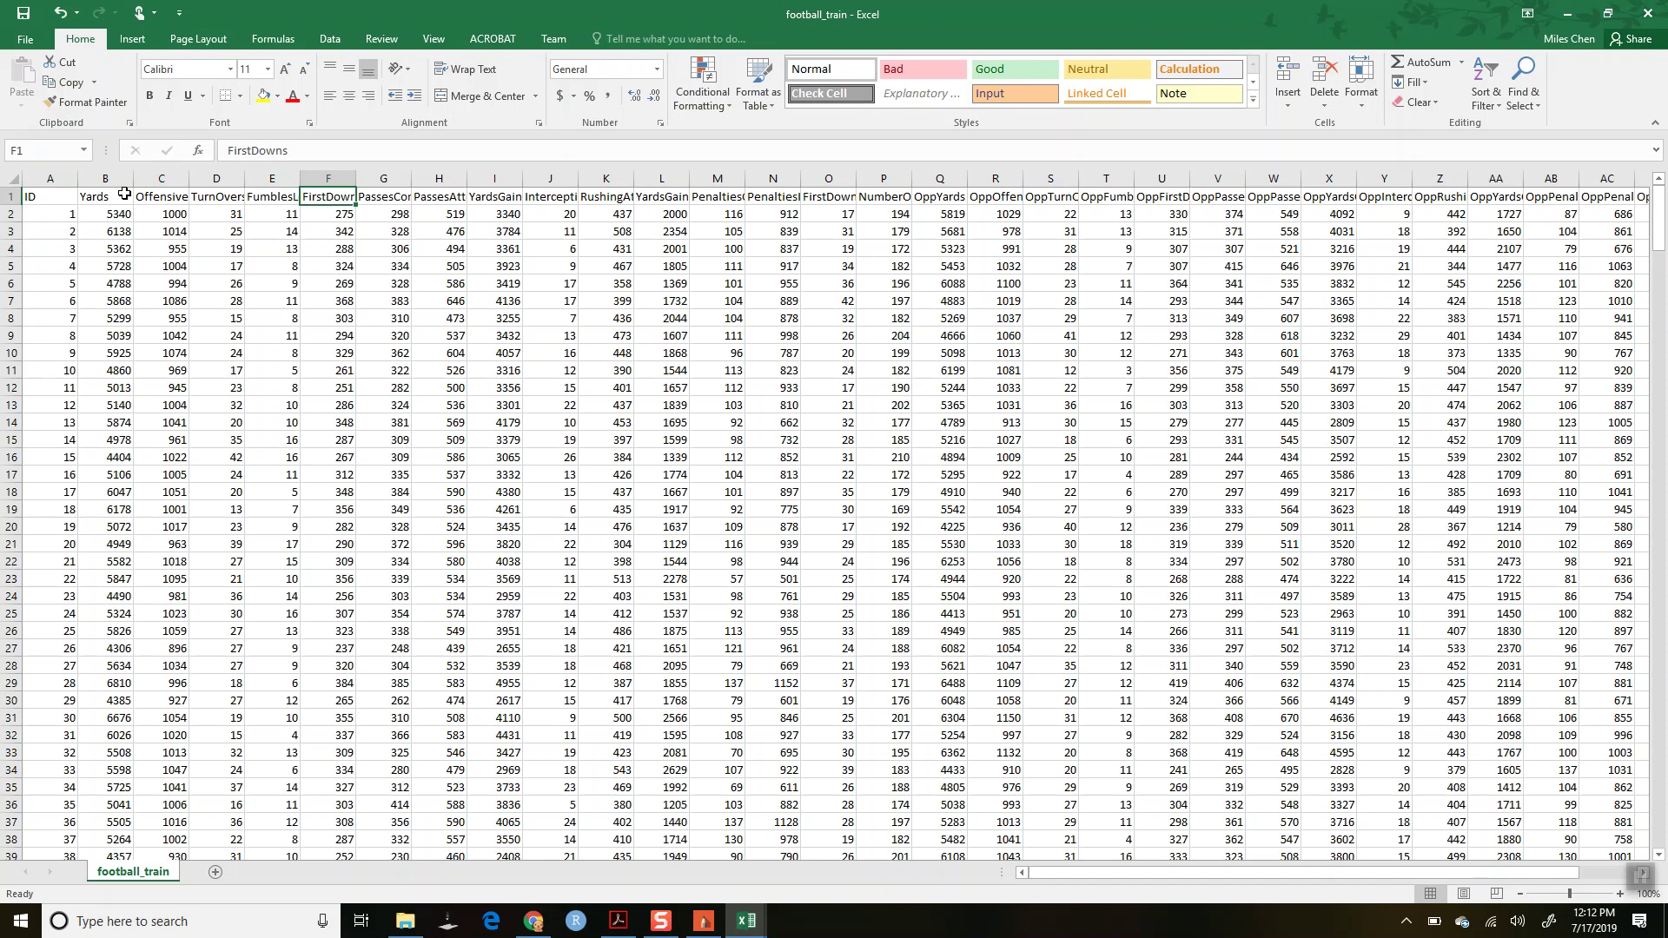
key("alt+Tab")
key("Down")
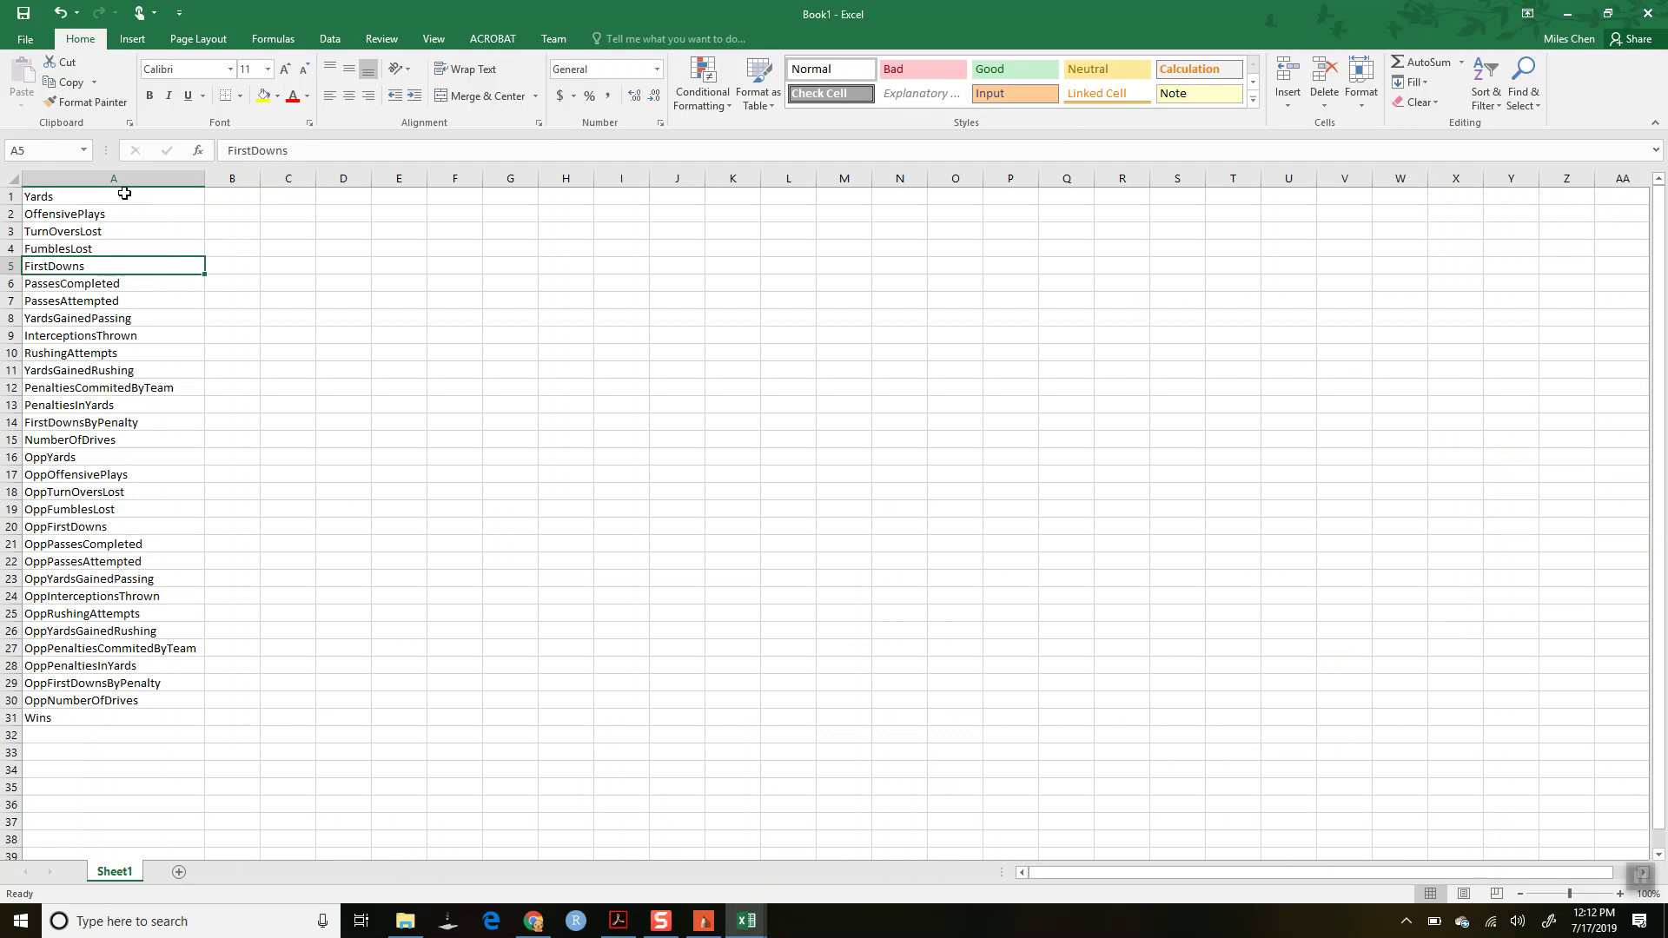
Review the variable list entries from FirstDowns through PassesCompleted and PassesAttempted to YardsGainedPassing
key("Down")
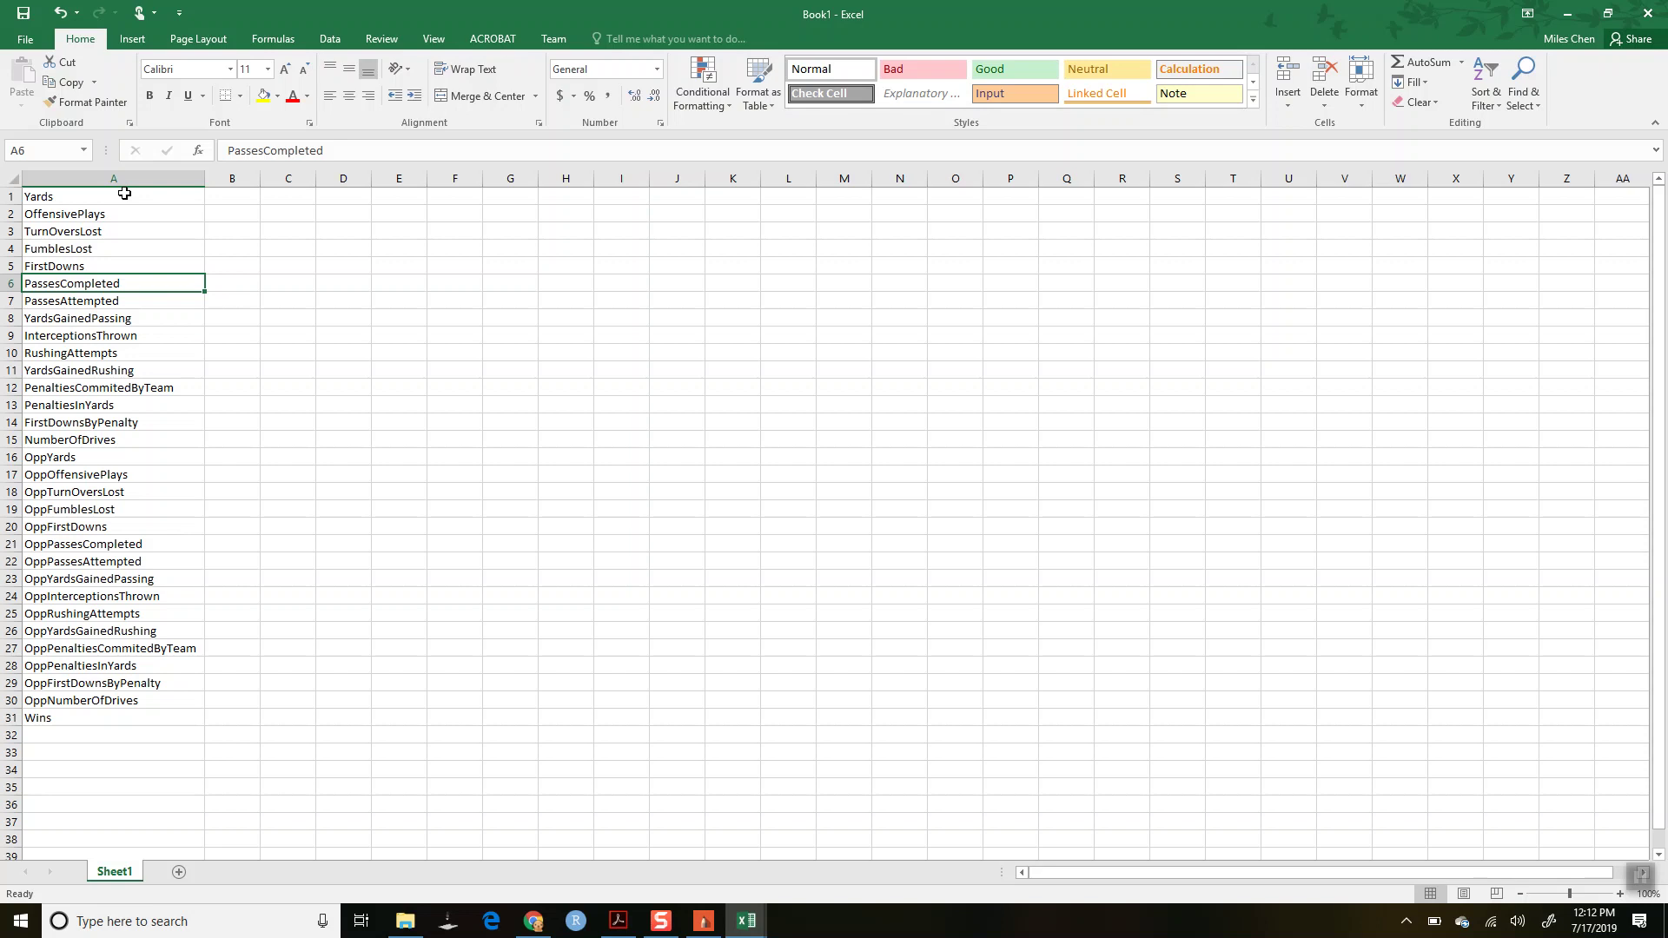
key("Up")
key("Right")
key("Left")
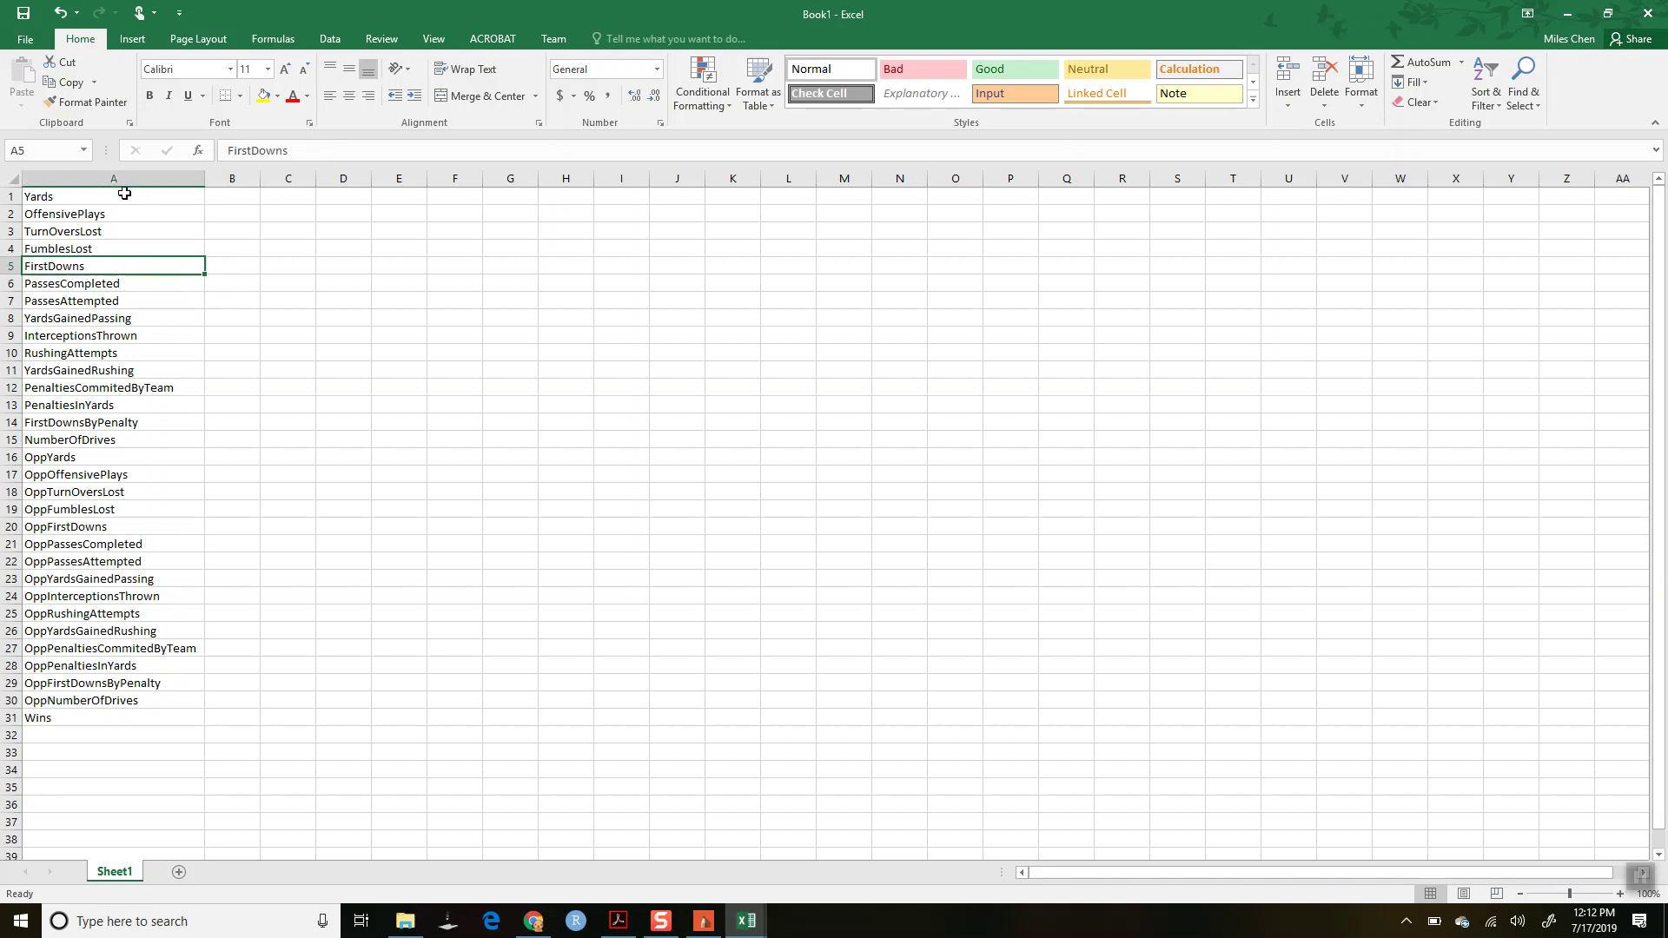
key("Down")
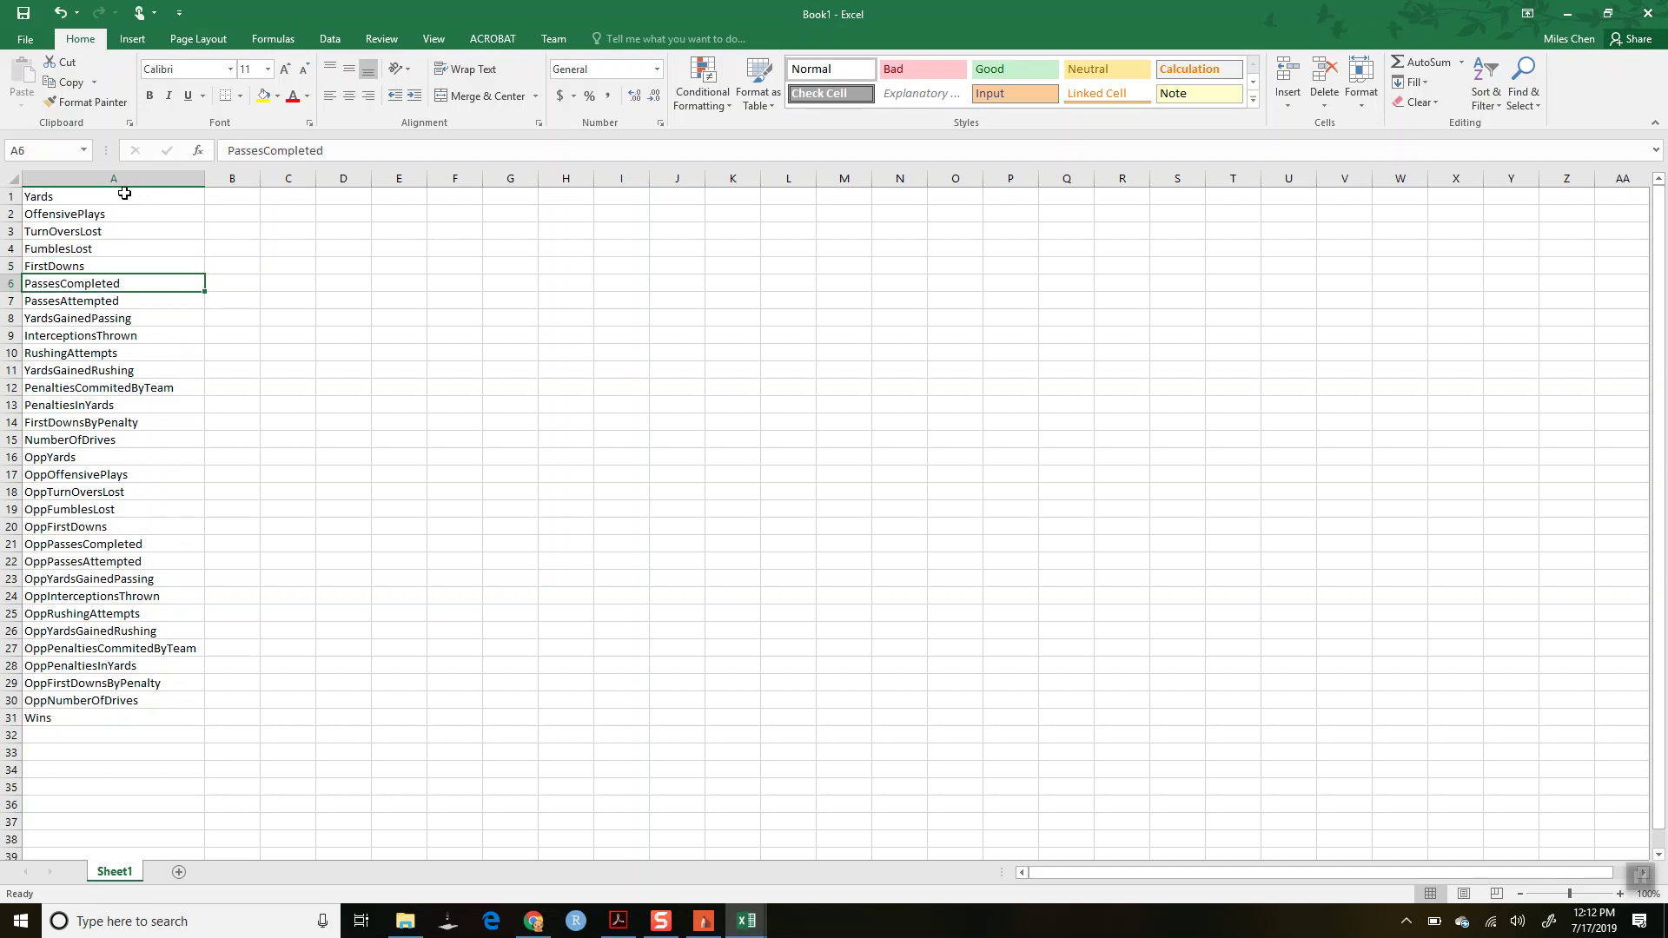
key("Down")
key("Down")
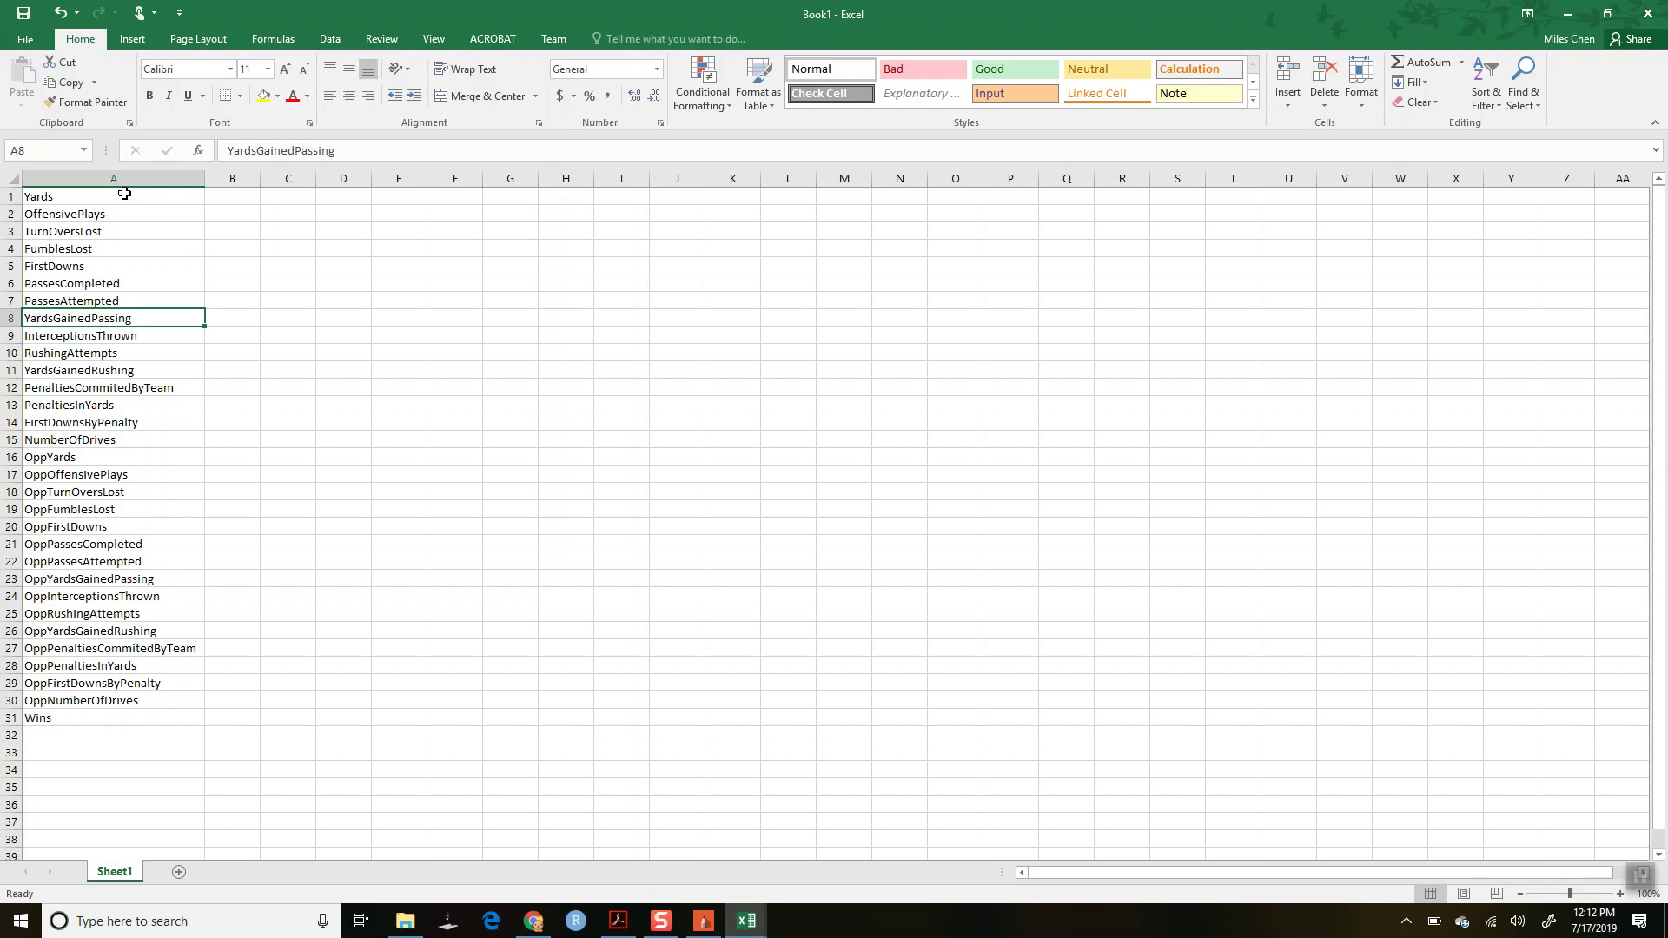
Highlight all predictor names from Yards to OppNumberOfDrives, leaving out Wins, and clear the selection again
left_click(125, 192)
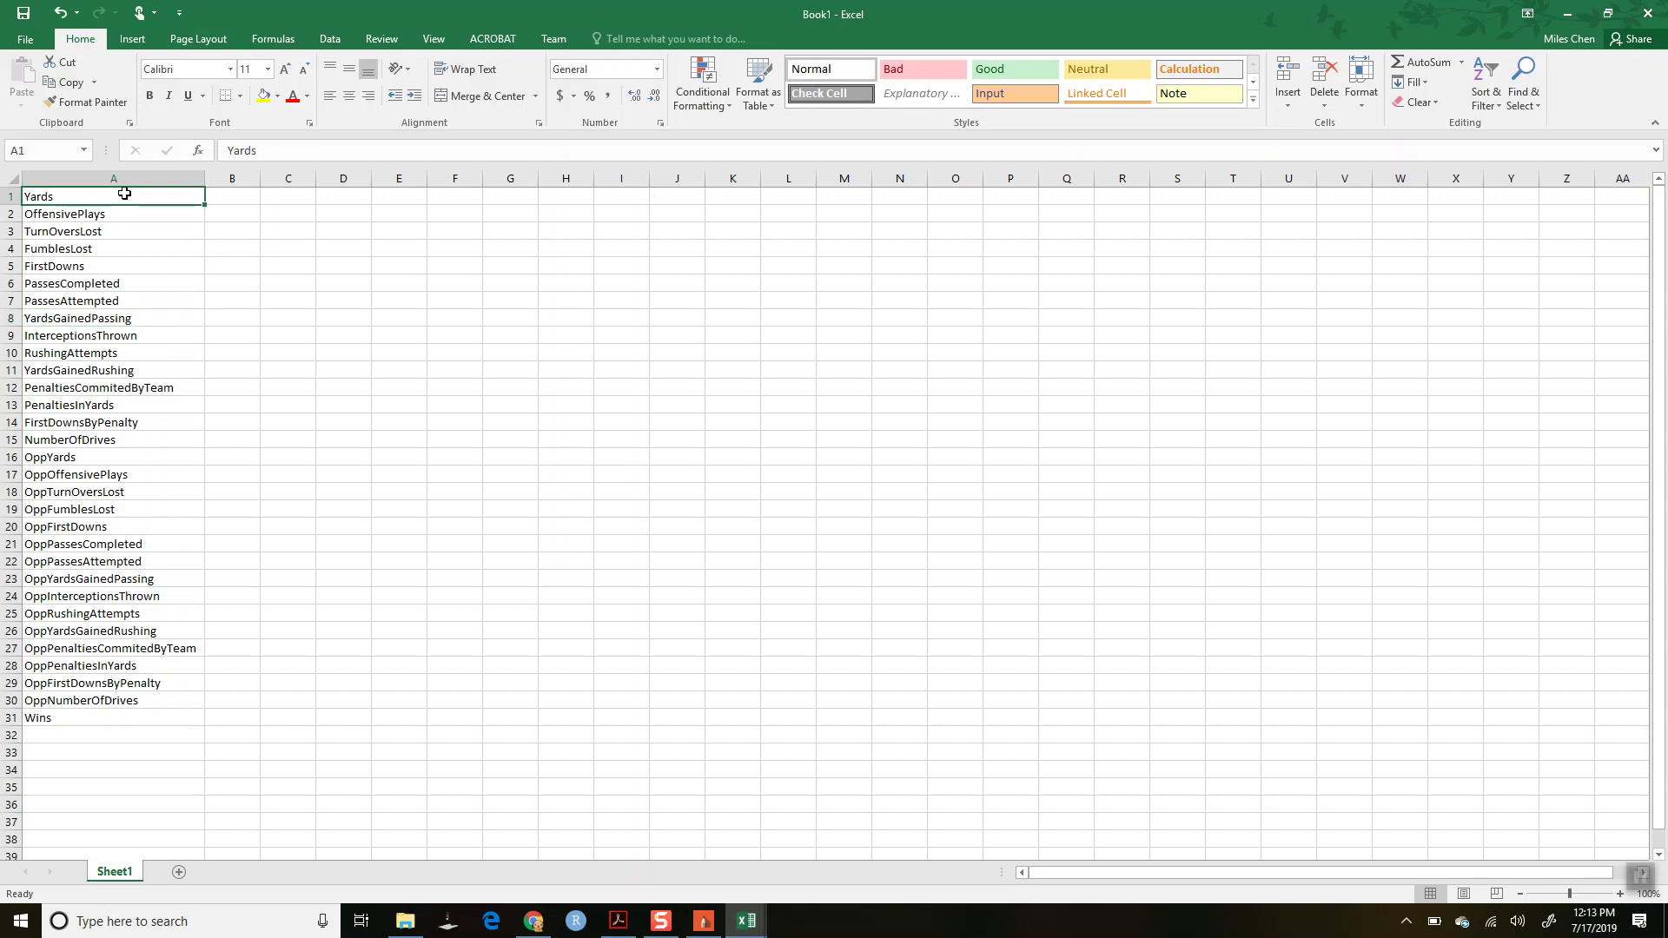
key("ctrl+Down")
key("Up")
key("ctrl+shift+Up")
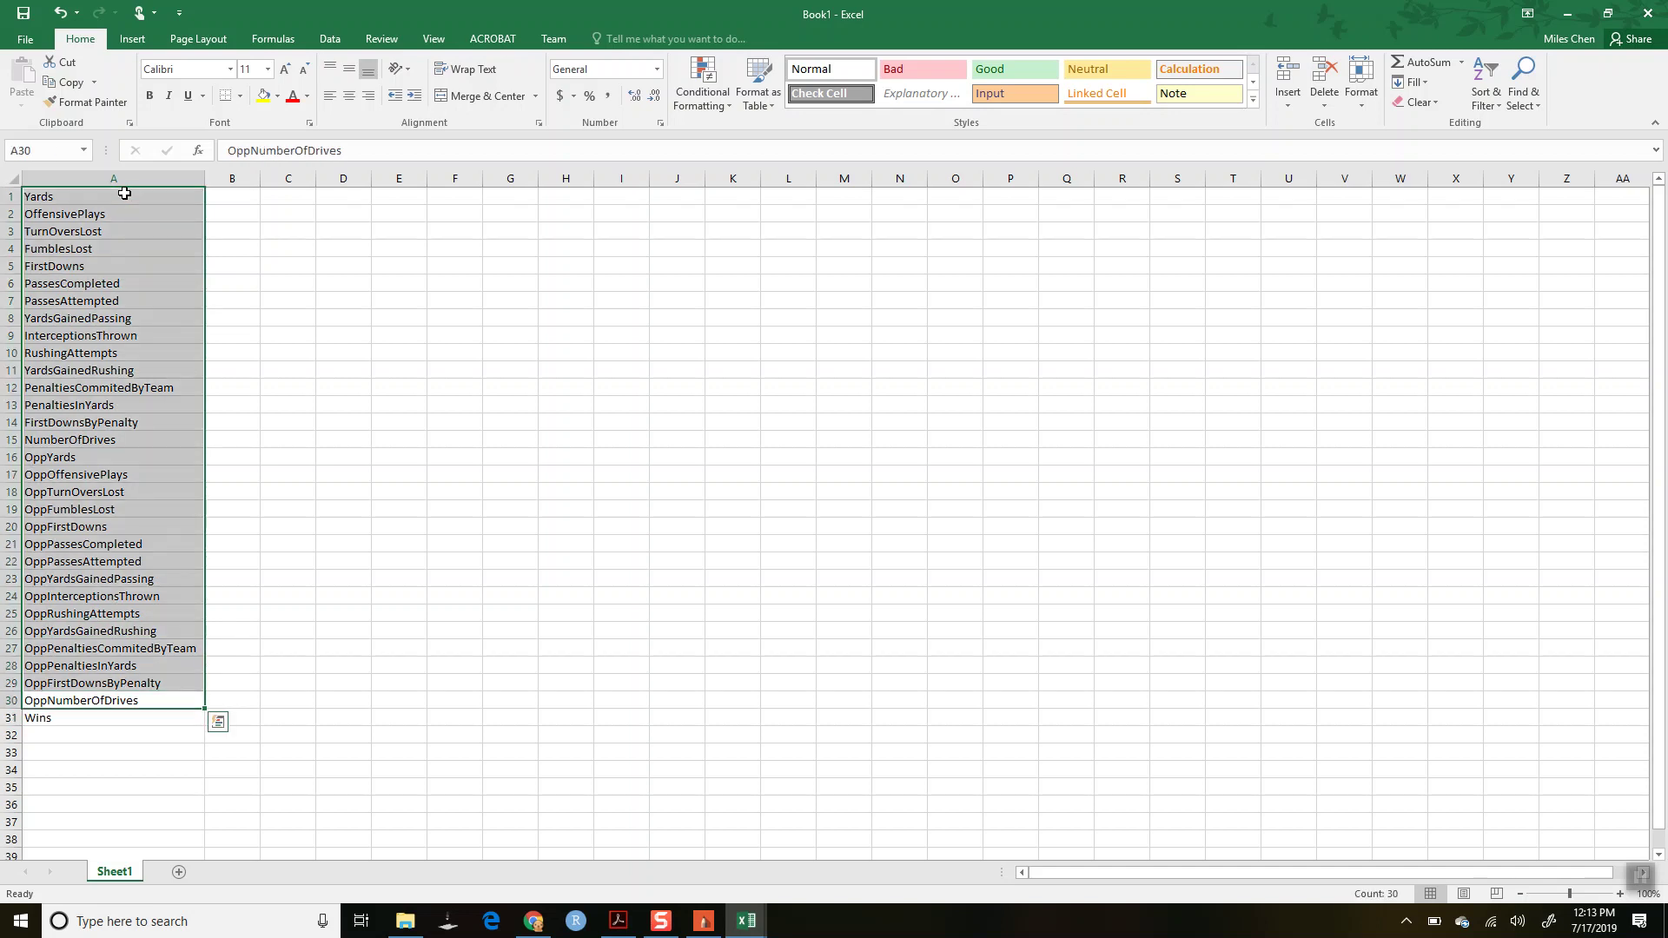
key("Right")
key("Left")
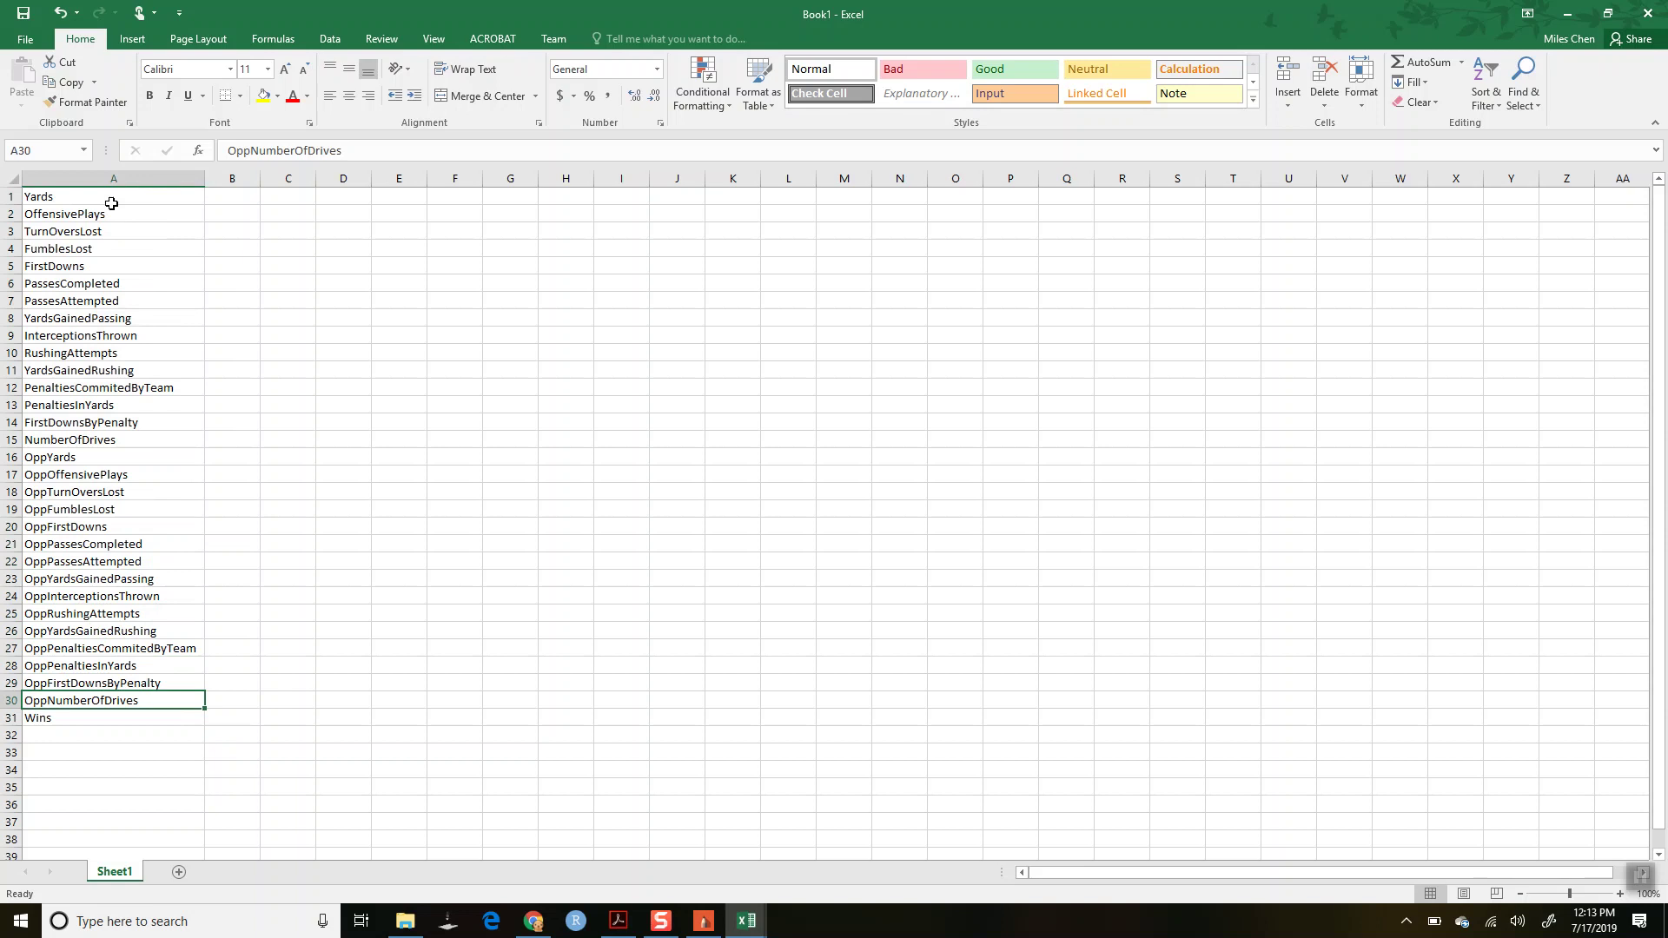
Compare the PassesAttempted and PassesCompleted entries in the variable list
left_click(104, 331)
key("Up")
key("Up")
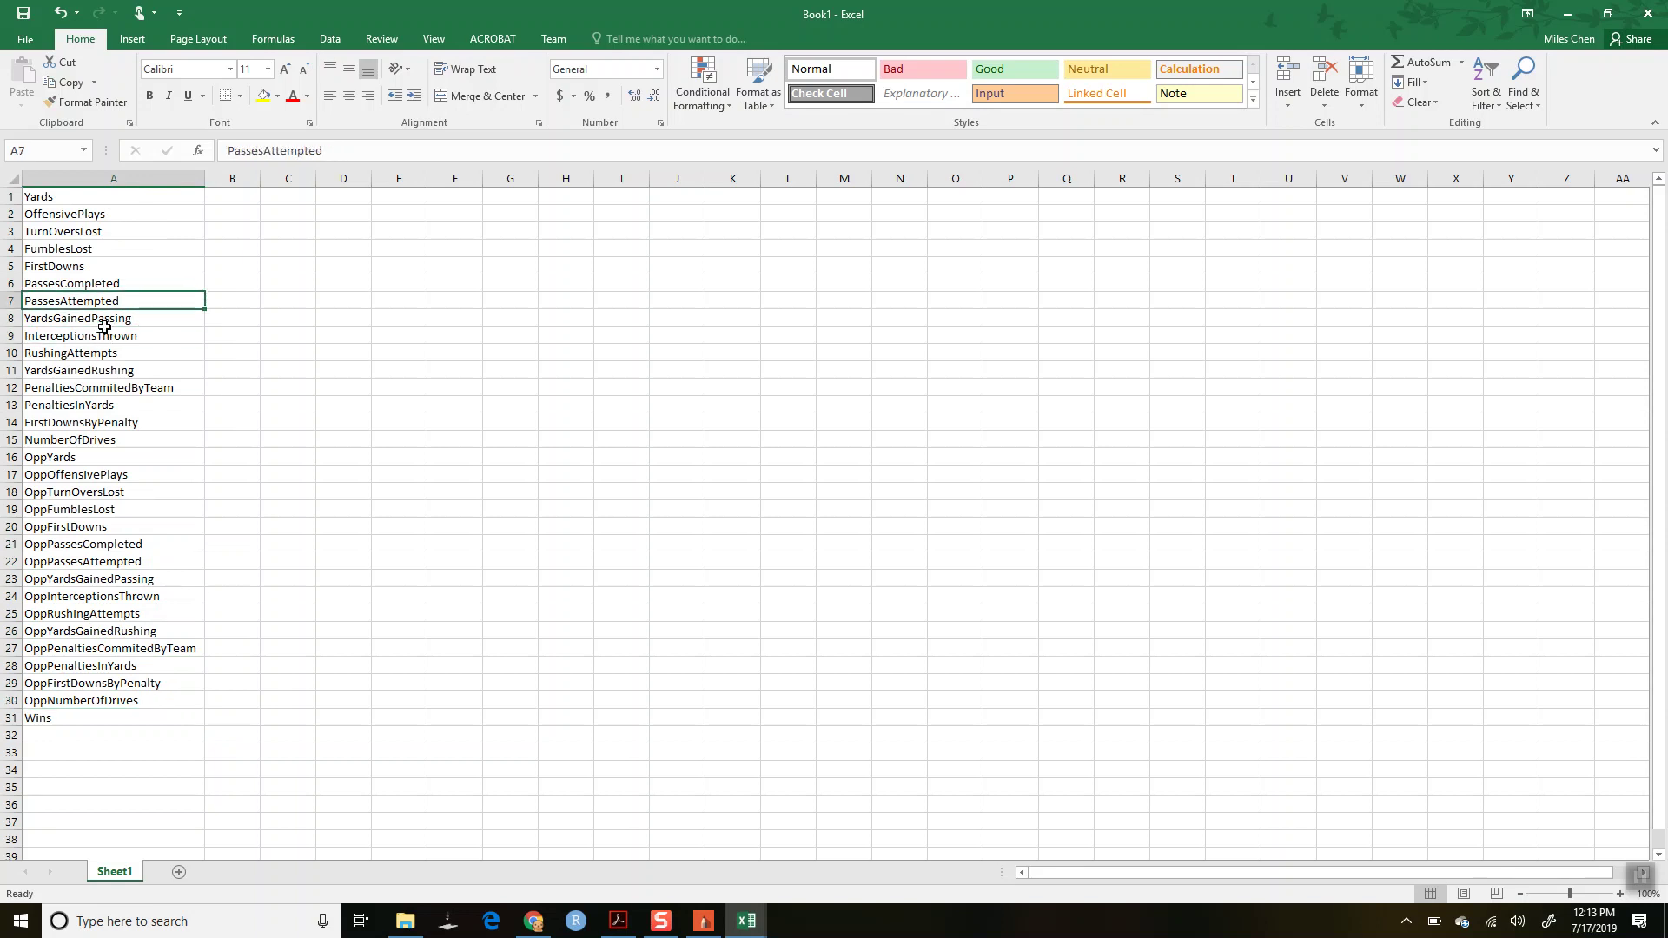
key("Up")
key("Down")
key("Up")
key("Down")
key("Up")
key("Down")
key("Up")
key("Down")
key("Up")
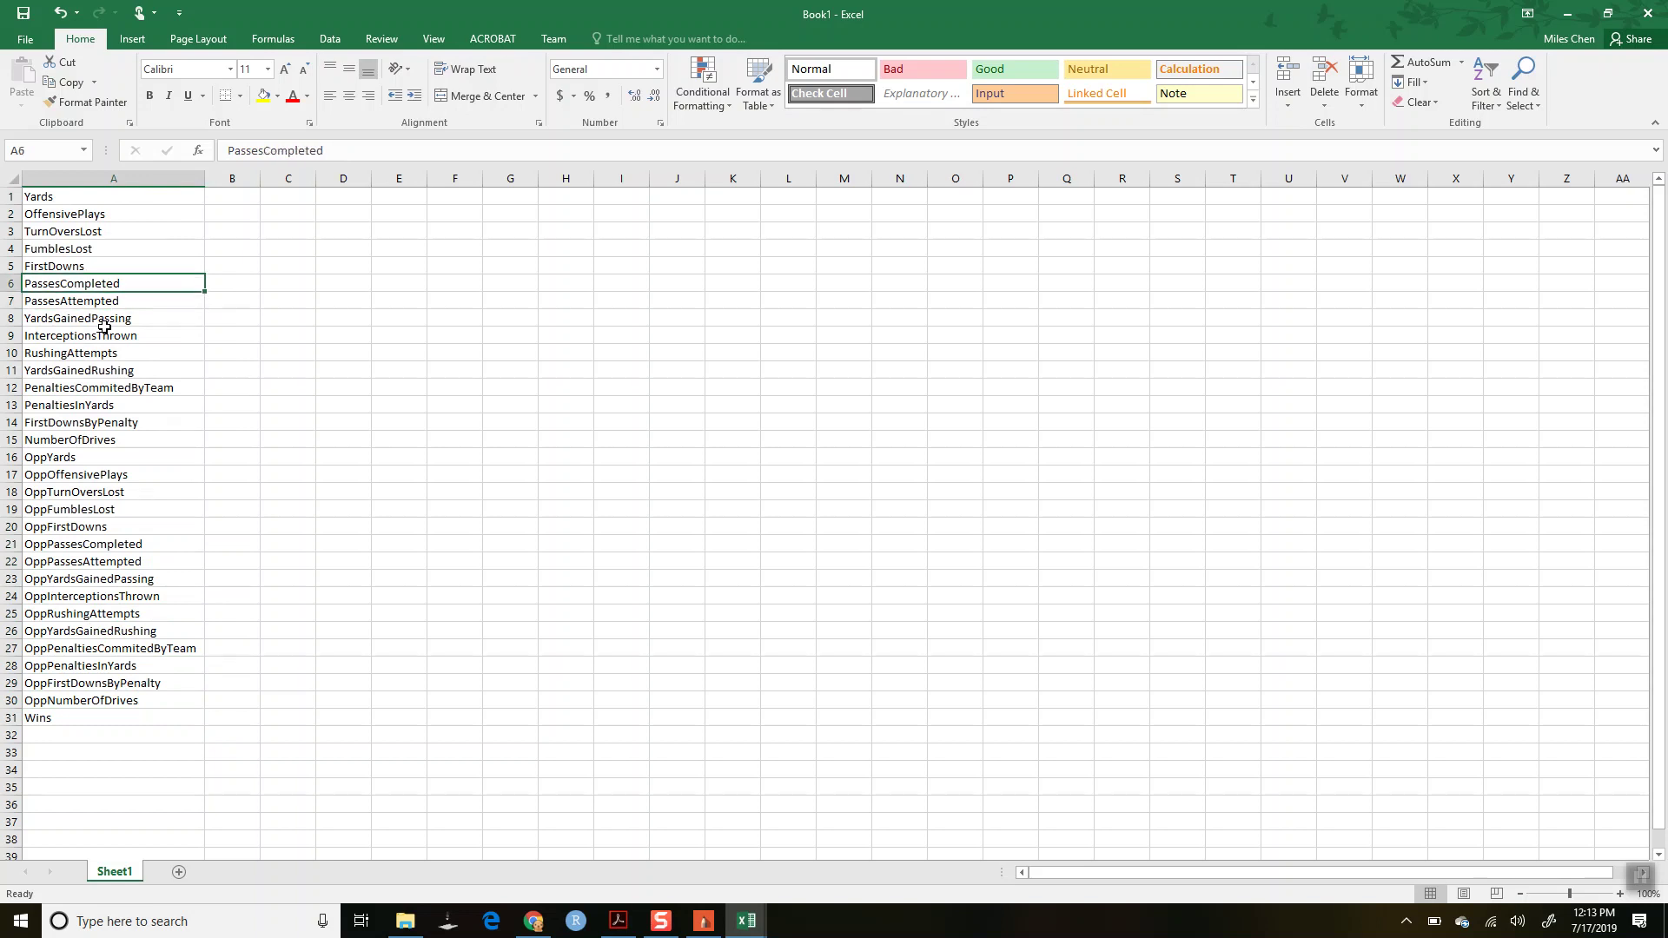
Highlight PassesCompleted and PassesAttempted together as a pair, and go over the two entries individually again
key("shift+Down")
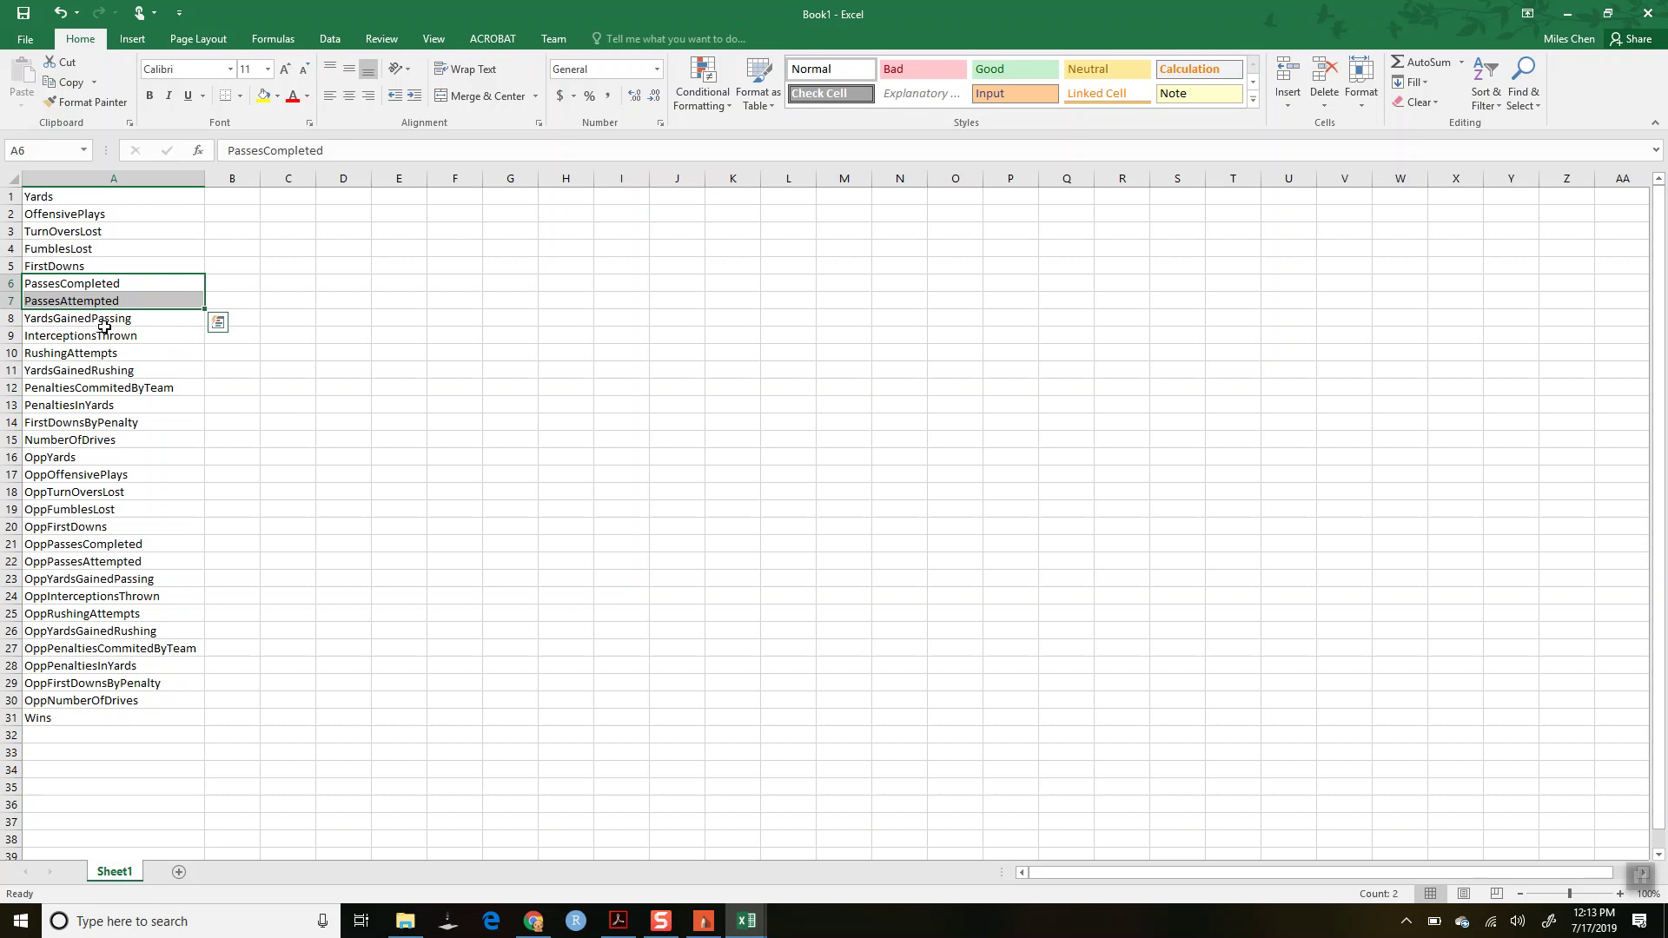
key("shift+Up")
key("Down")
key("Up")
key("Down")
key("Up")
key("Down")
key("Up")
key("Down")
key("Up")
key("Down")
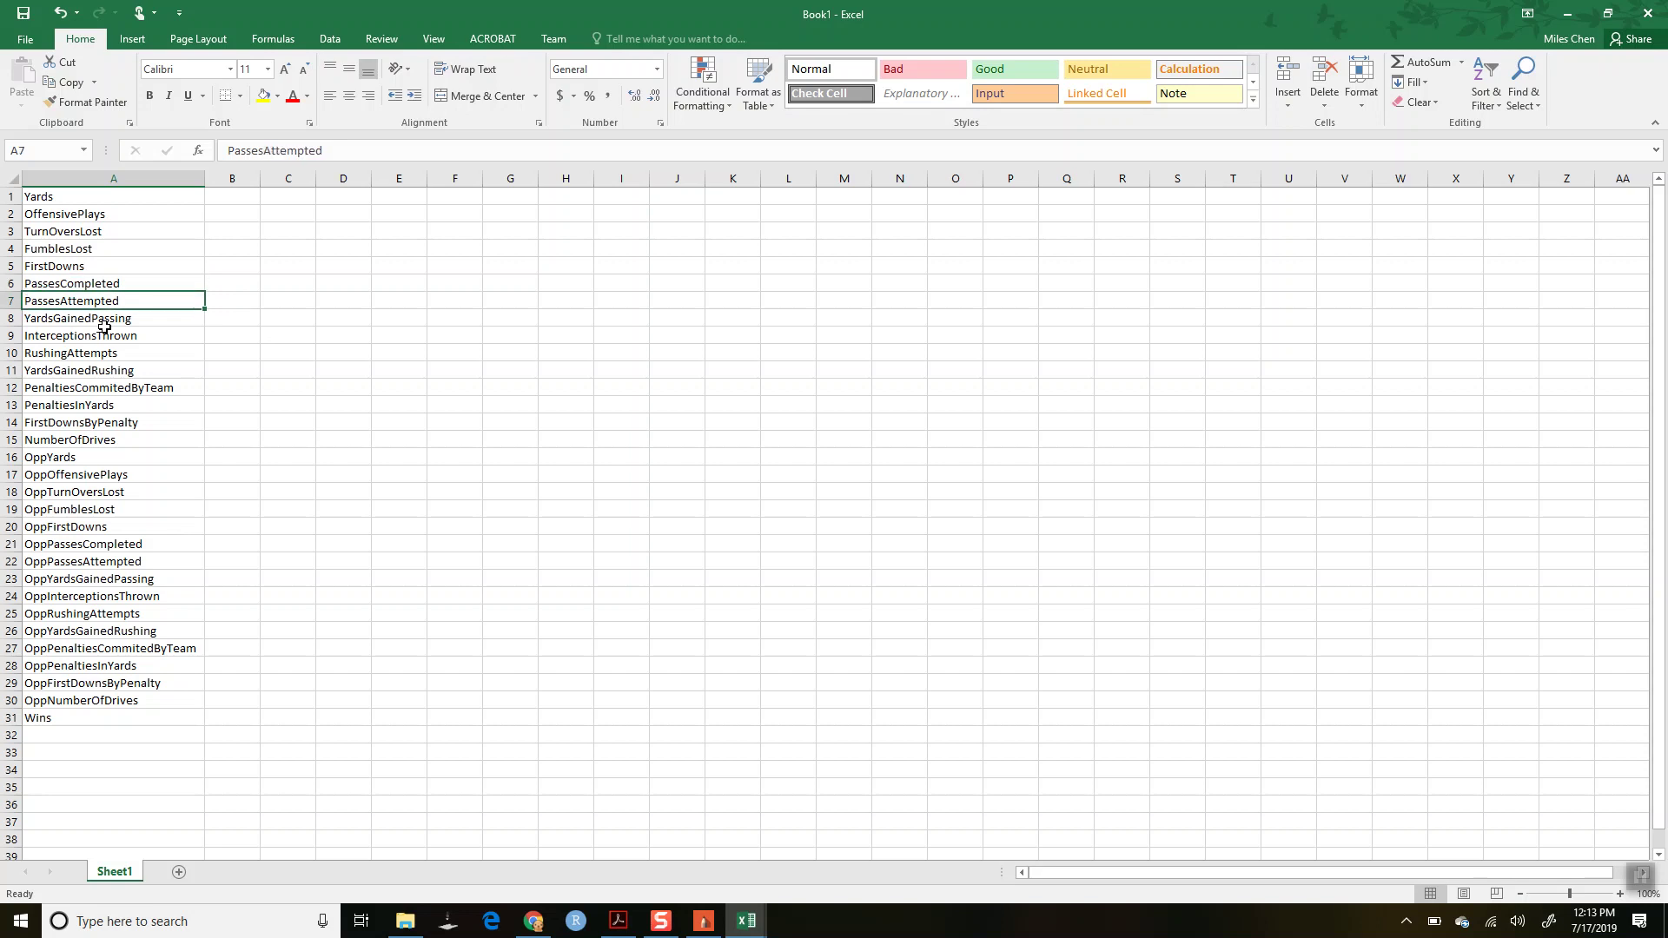
Look at the InterceptionsThrown entry and close the variable list workbook without saving it
key("Down")
key("Down")
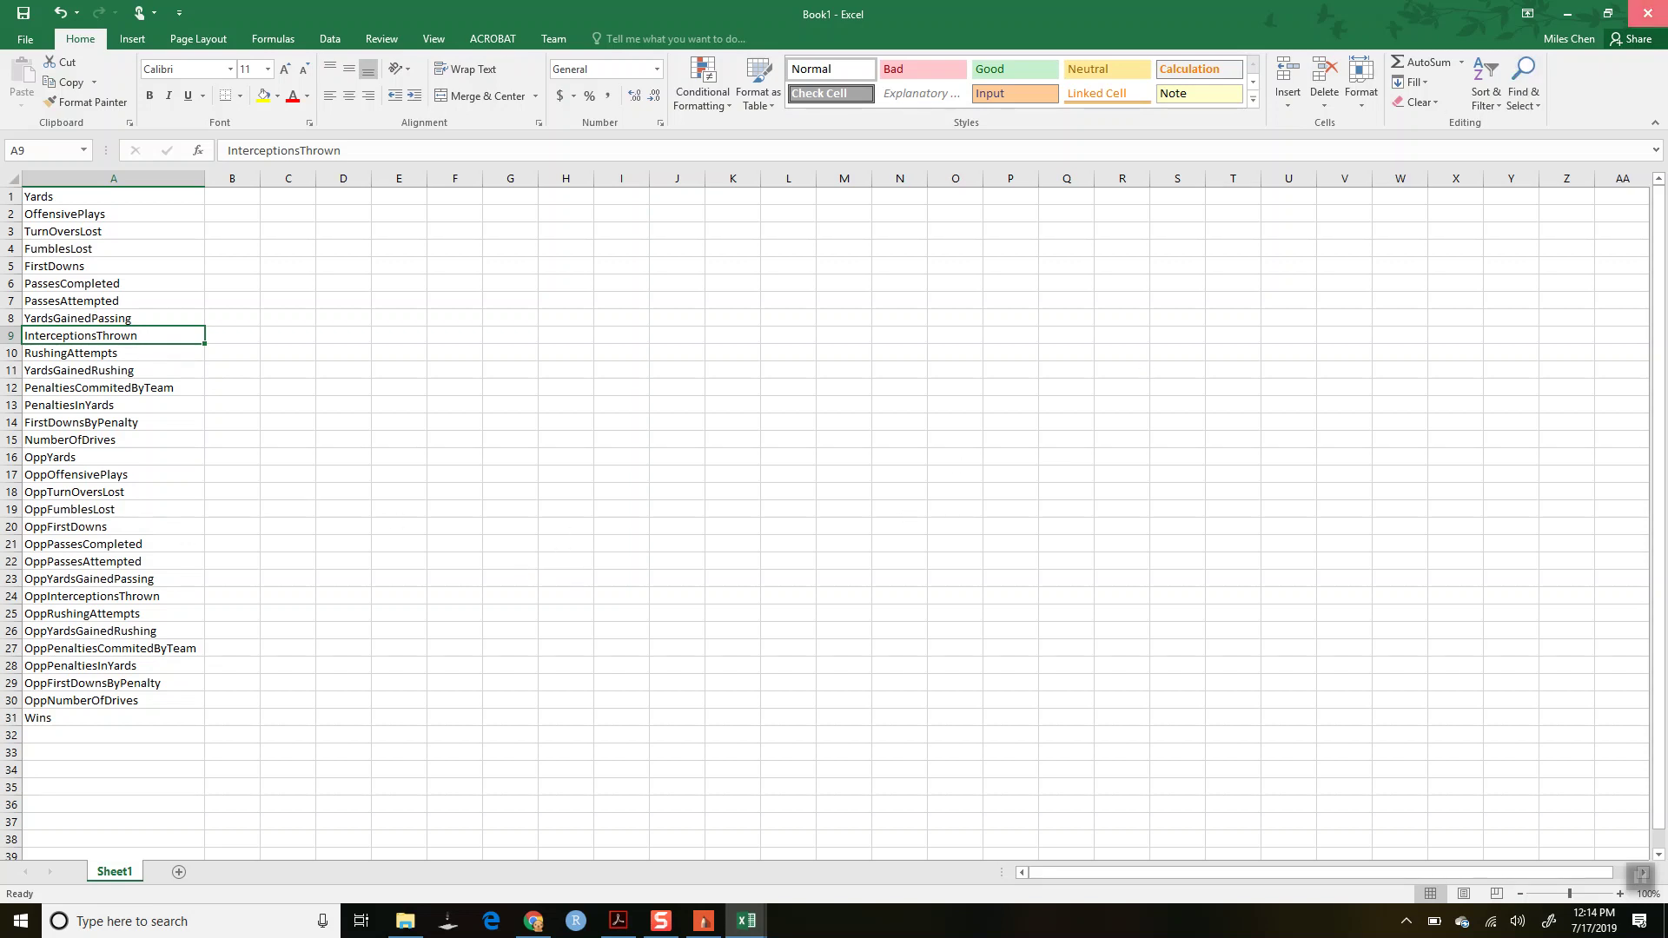
left_click(1657, 14)
left_click(855, 478)
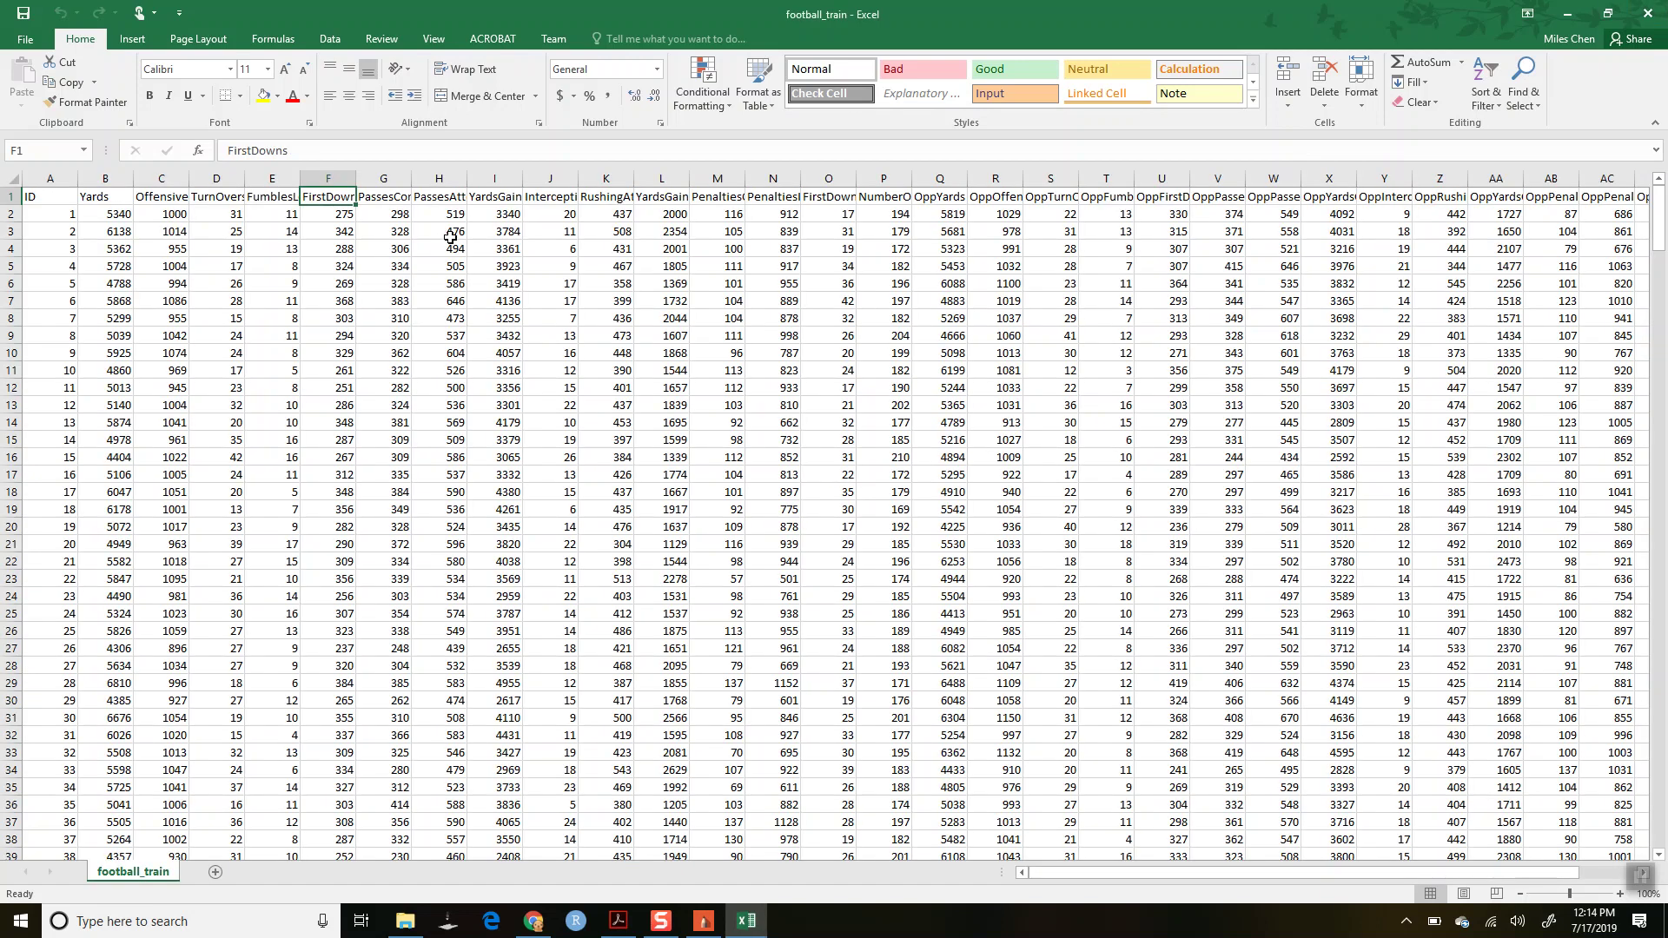
Check the Wins and ID columns at the two ends of football_train, and close the workbook to return to the SketchBook drawing
key("ctrl+Right")
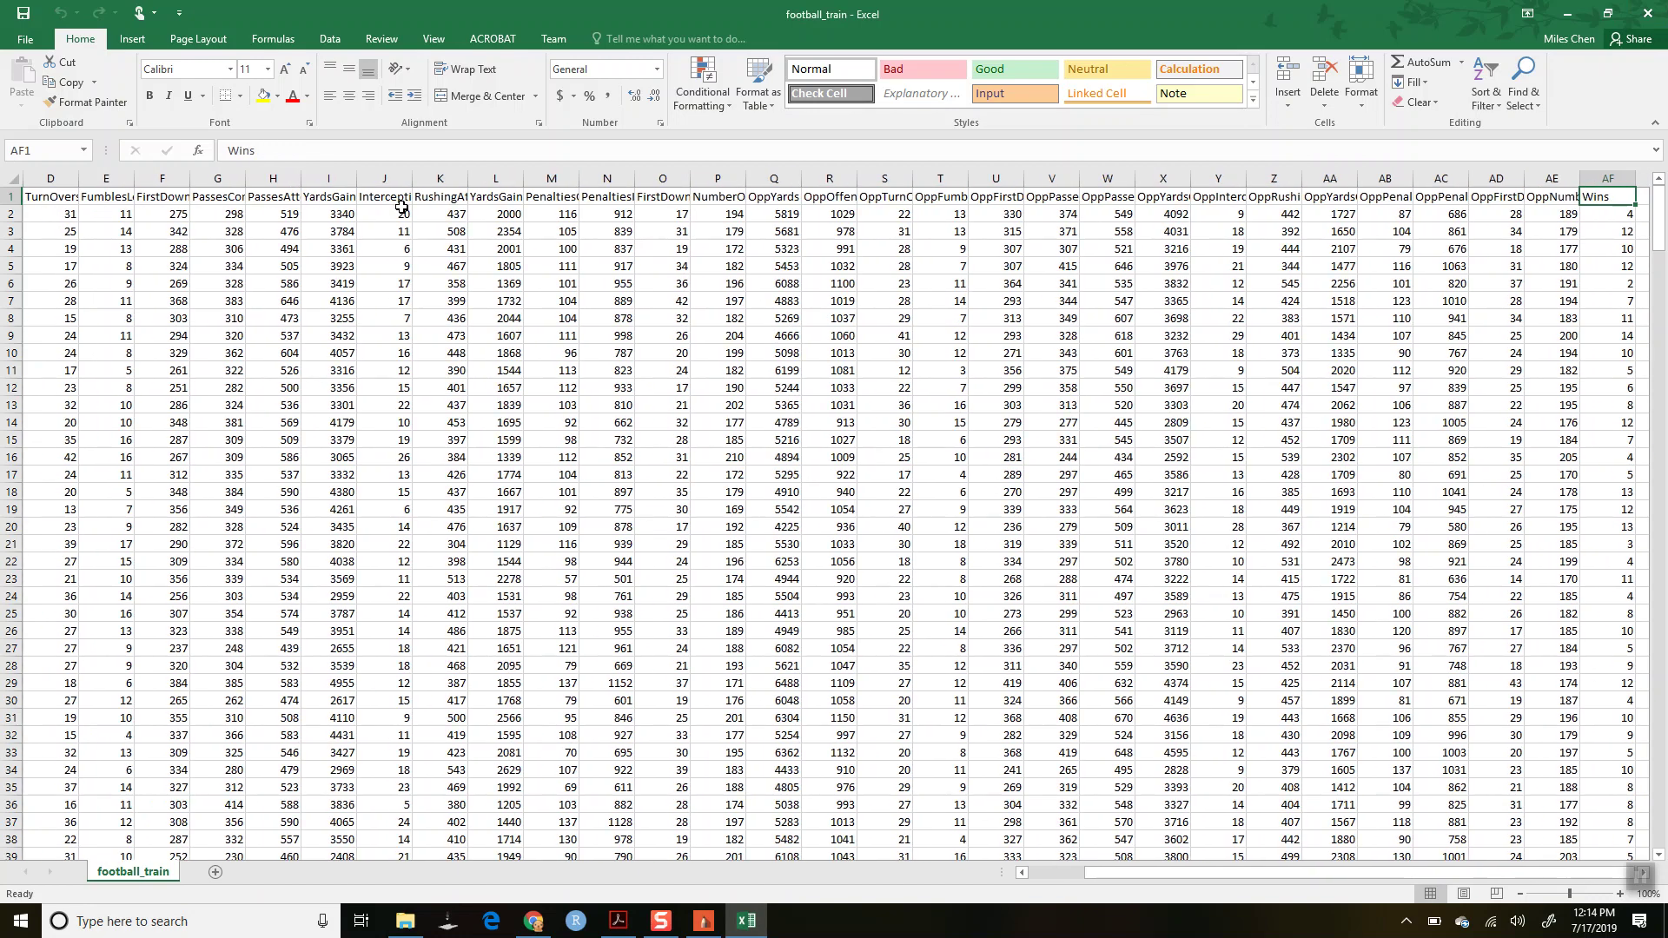
key("ctrl+Left")
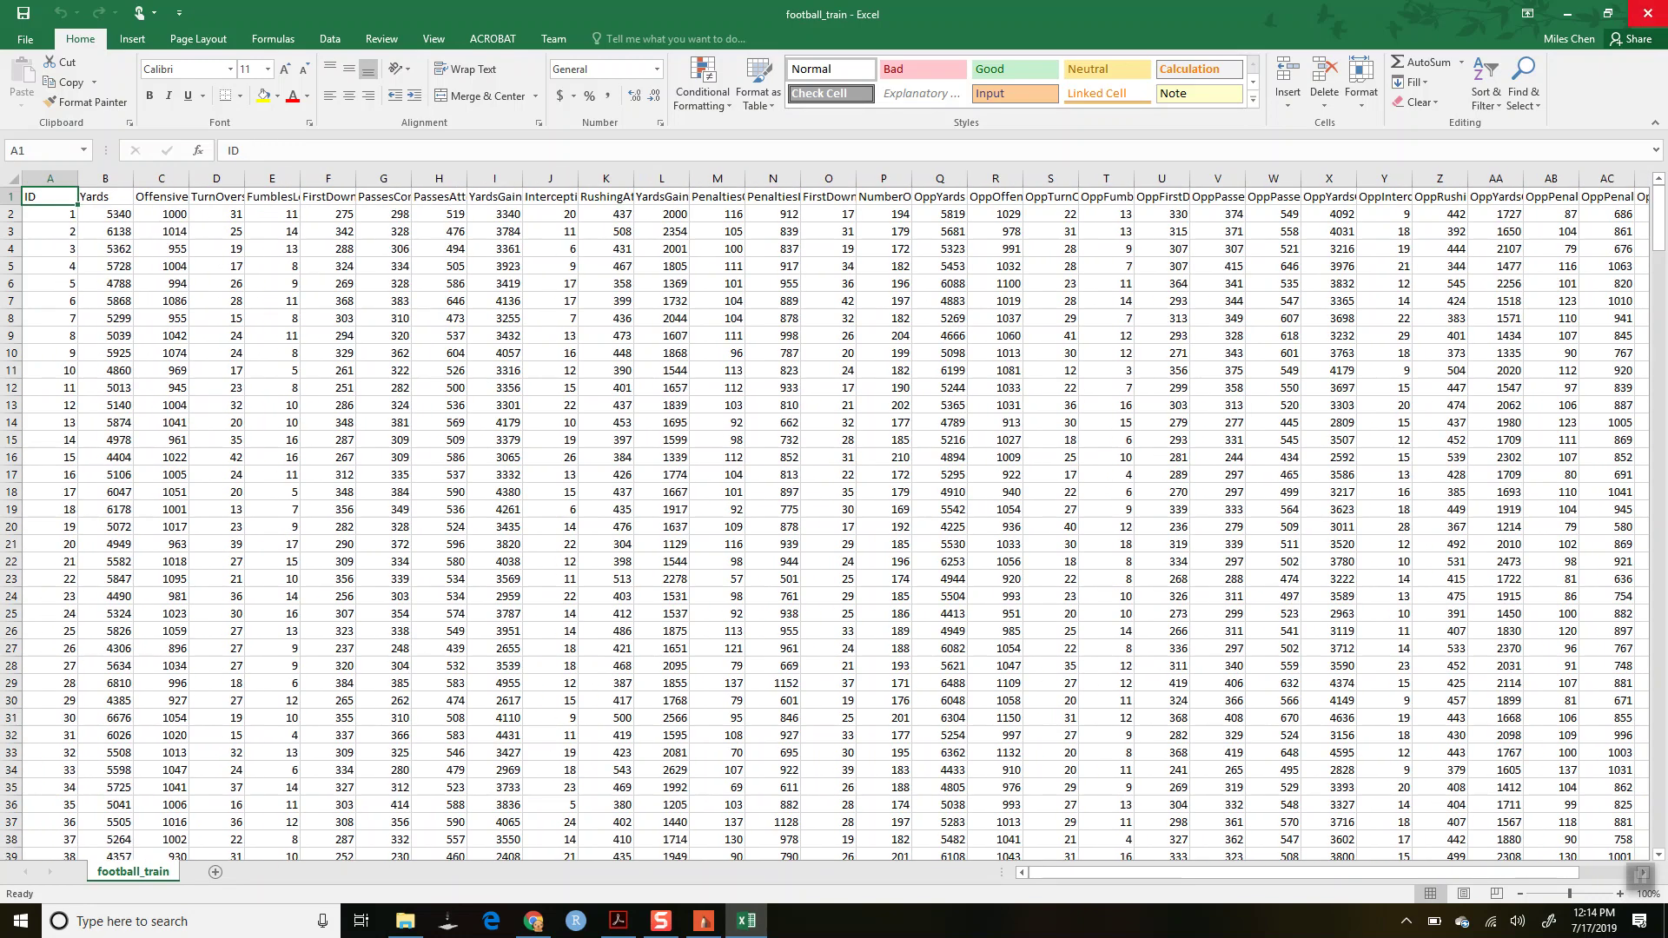
left_click(1646, 13)
left_click(1380, 325)
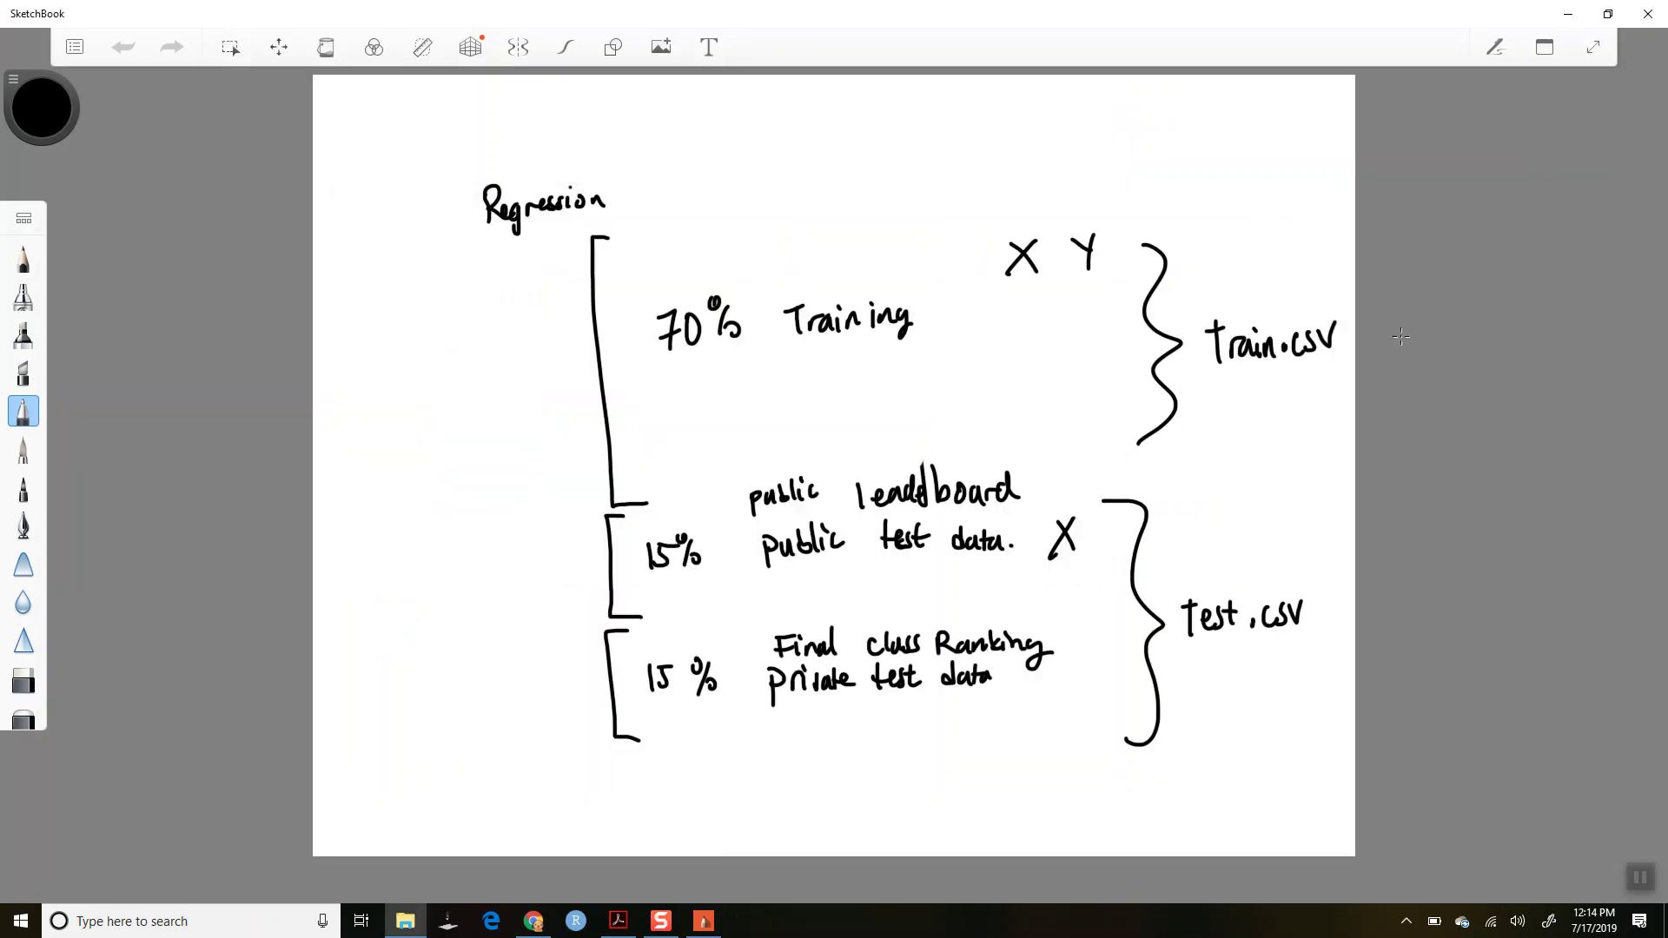